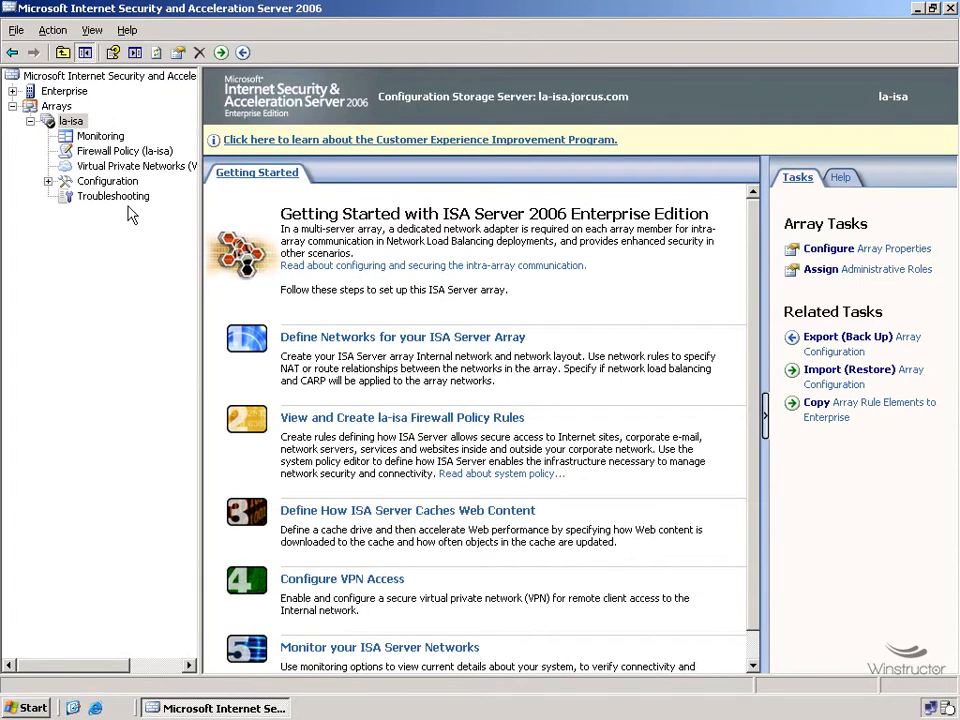
Examine the la-isa array's cache drive definition, including the maximum cache size on drive D:, and leave it without changes.
left_click(80, 122)
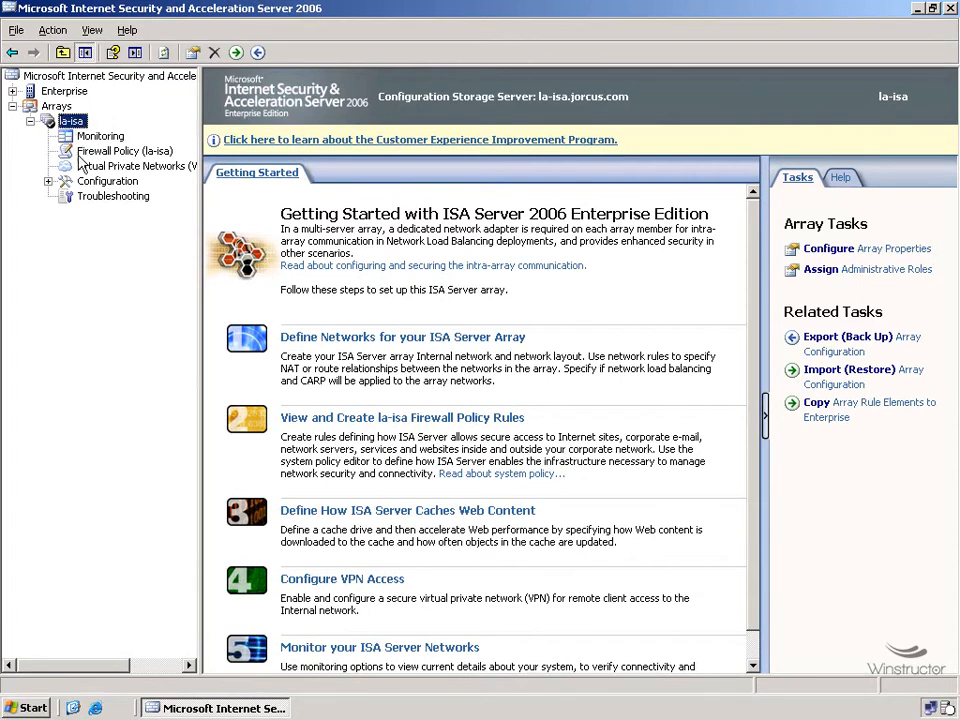
left_click(48, 181)
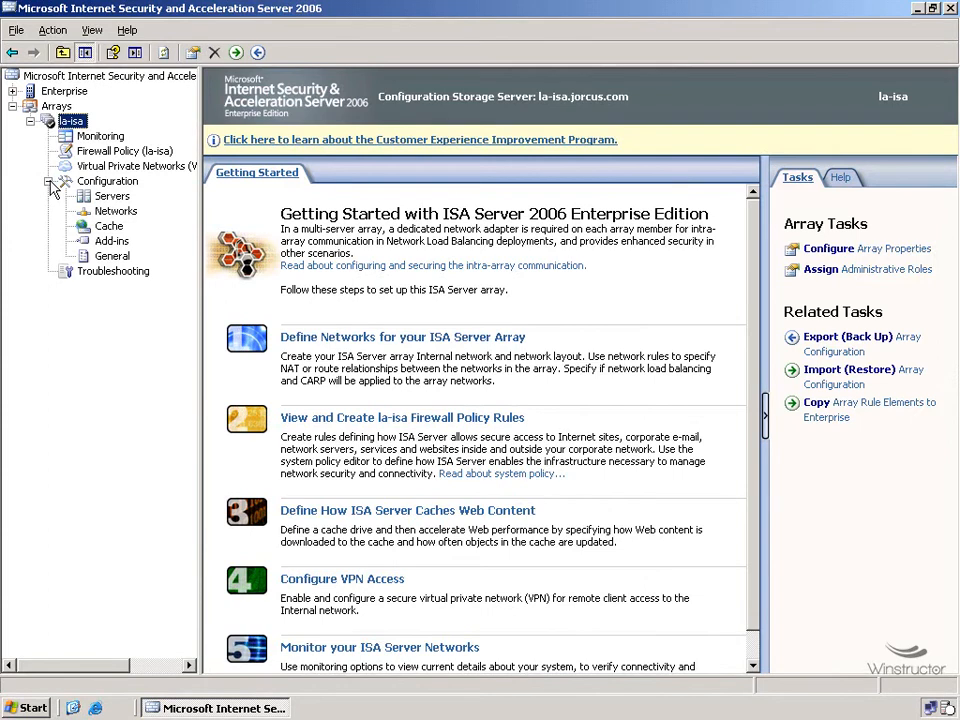
left_click(108, 226)
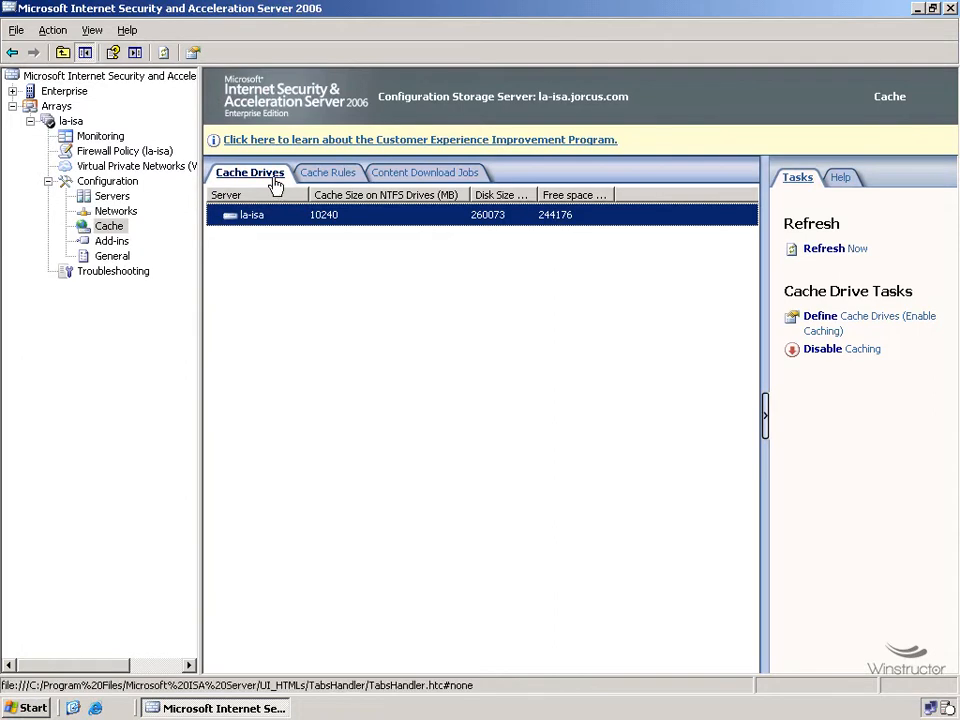
left_click(820, 330)
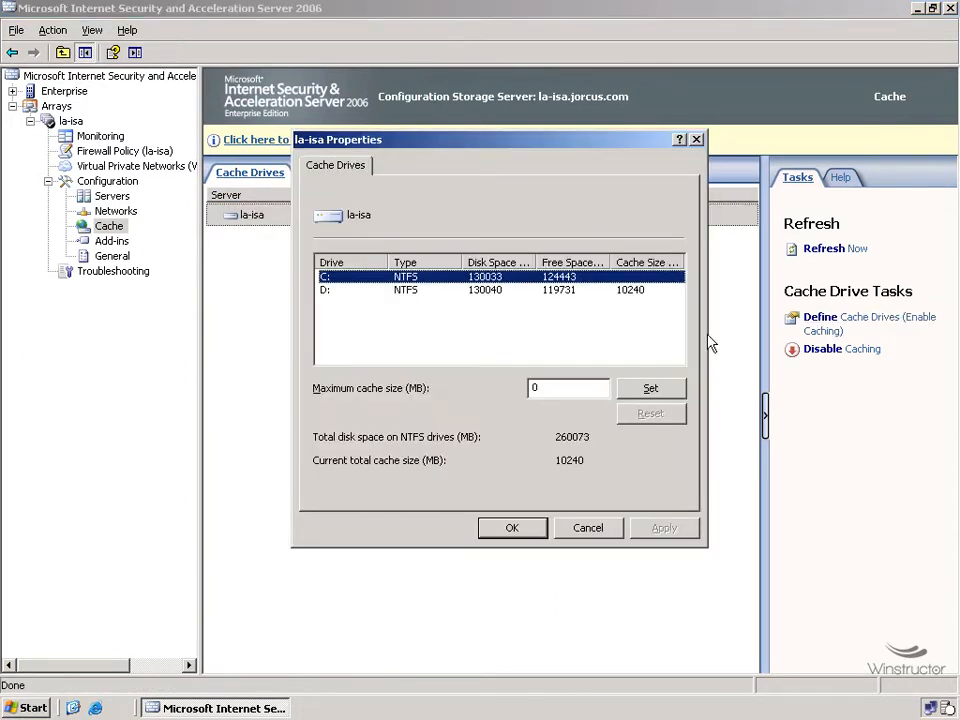
left_click(531, 292)
double_click(570, 388)
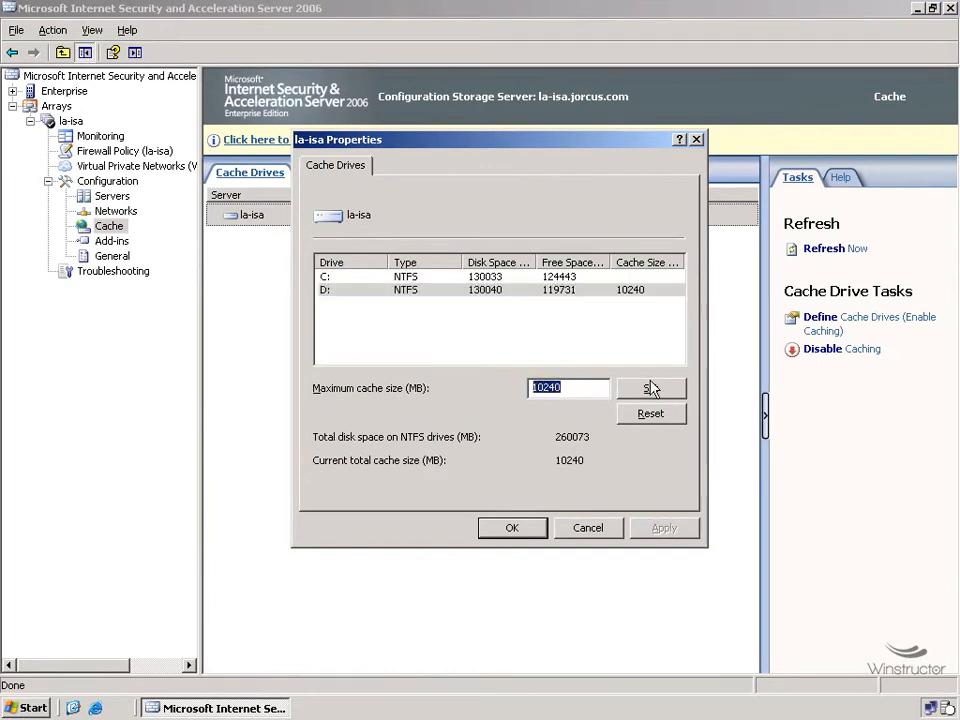
left_click(606, 527)
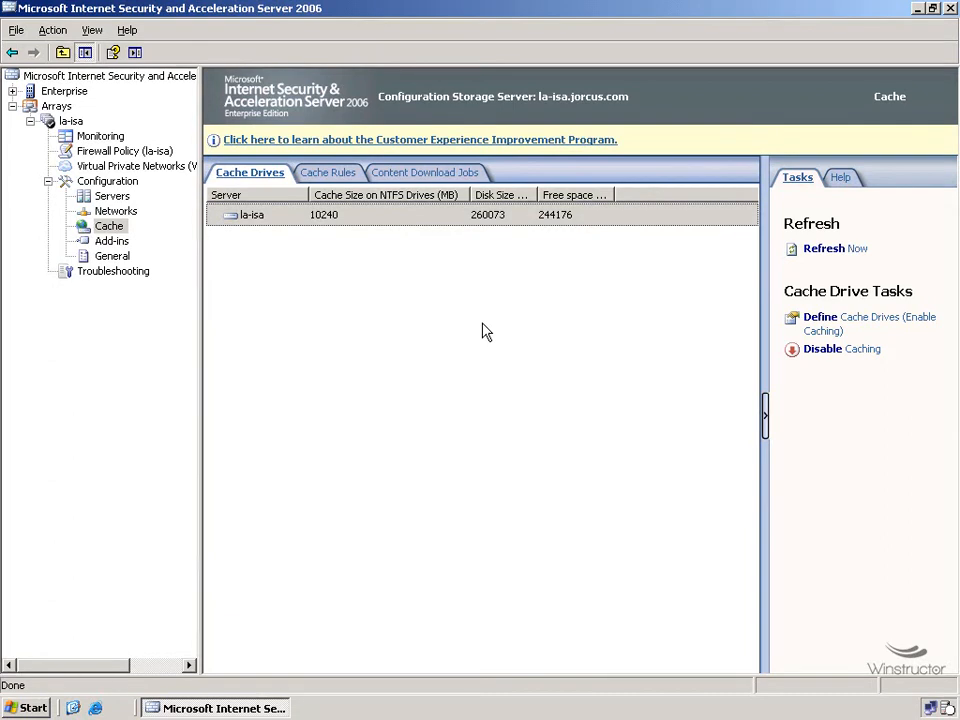
Enable the settings required for scheduled content download jobs and apply the configuration changes.
left_click(474, 177)
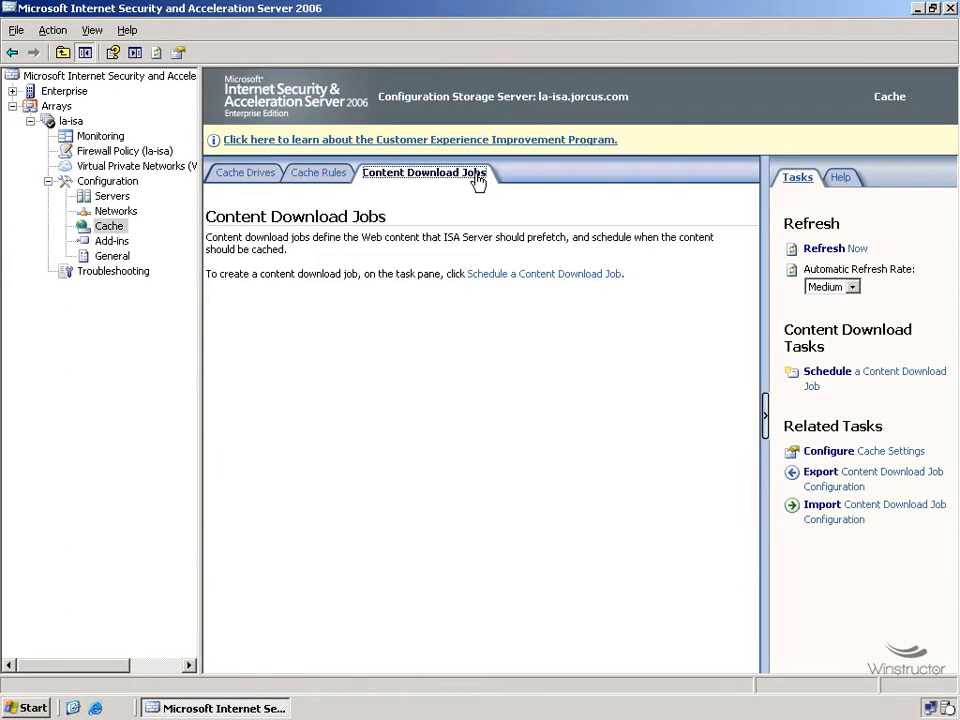
left_click(884, 381)
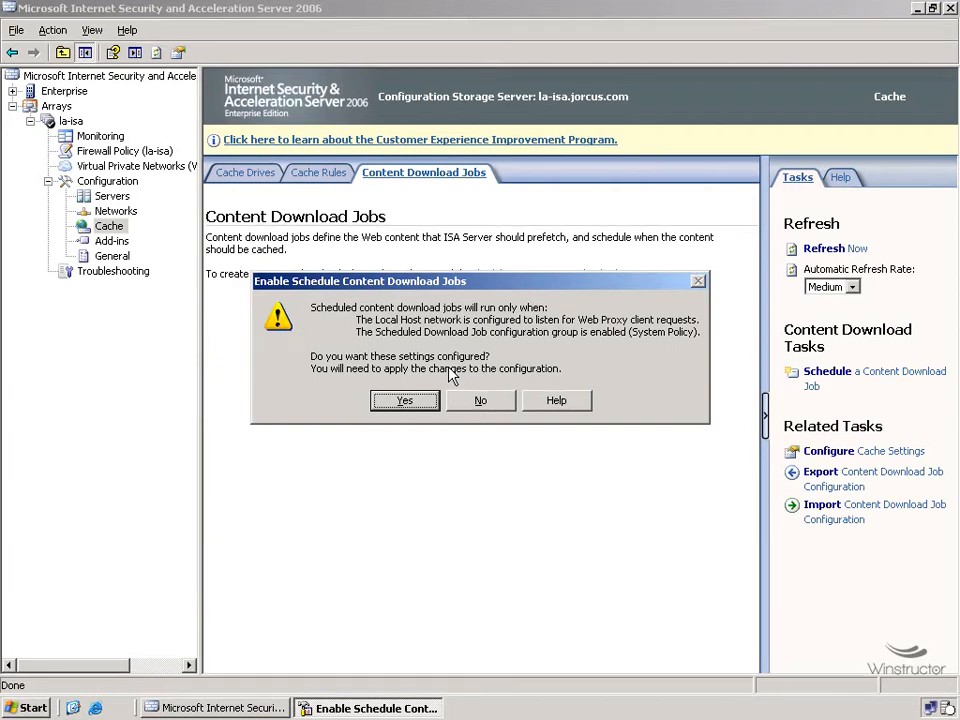
left_click(405, 401)
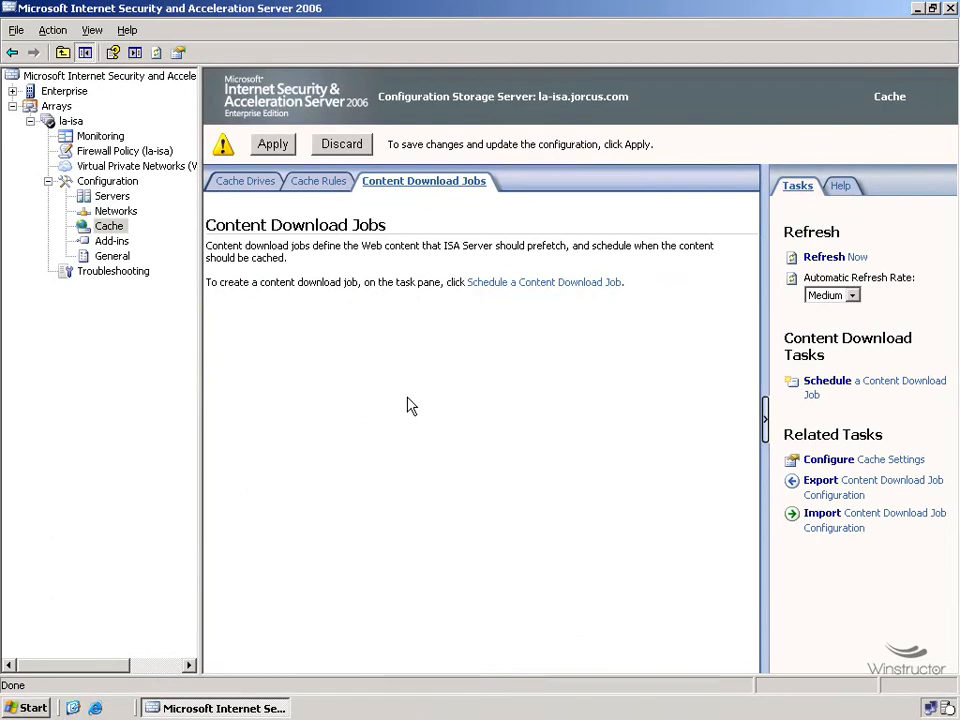
left_click(273, 145)
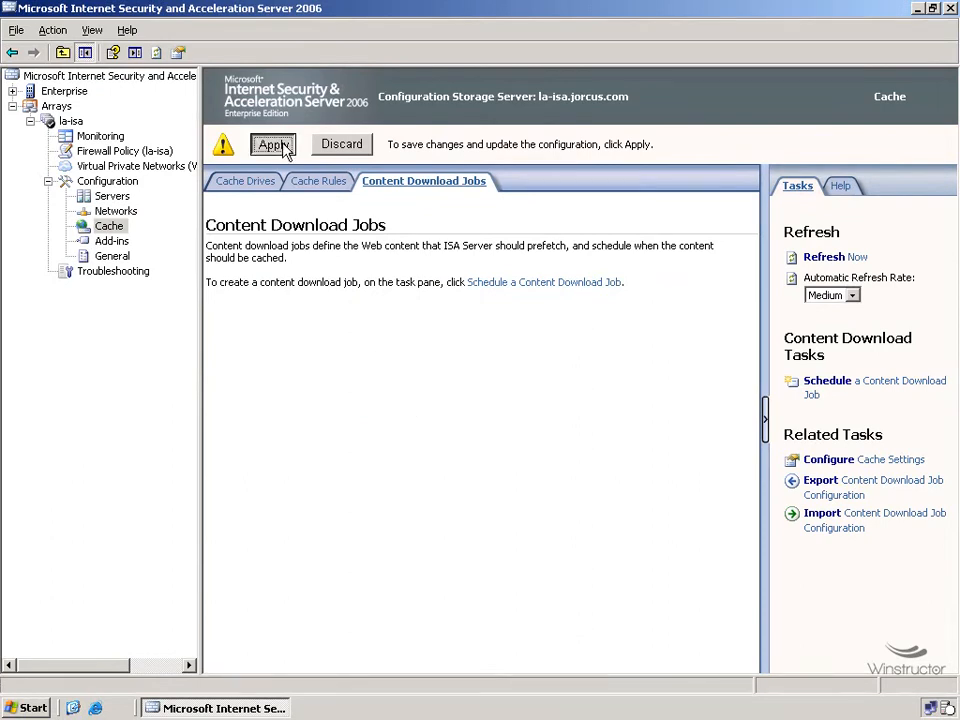
left_click(678, 288)
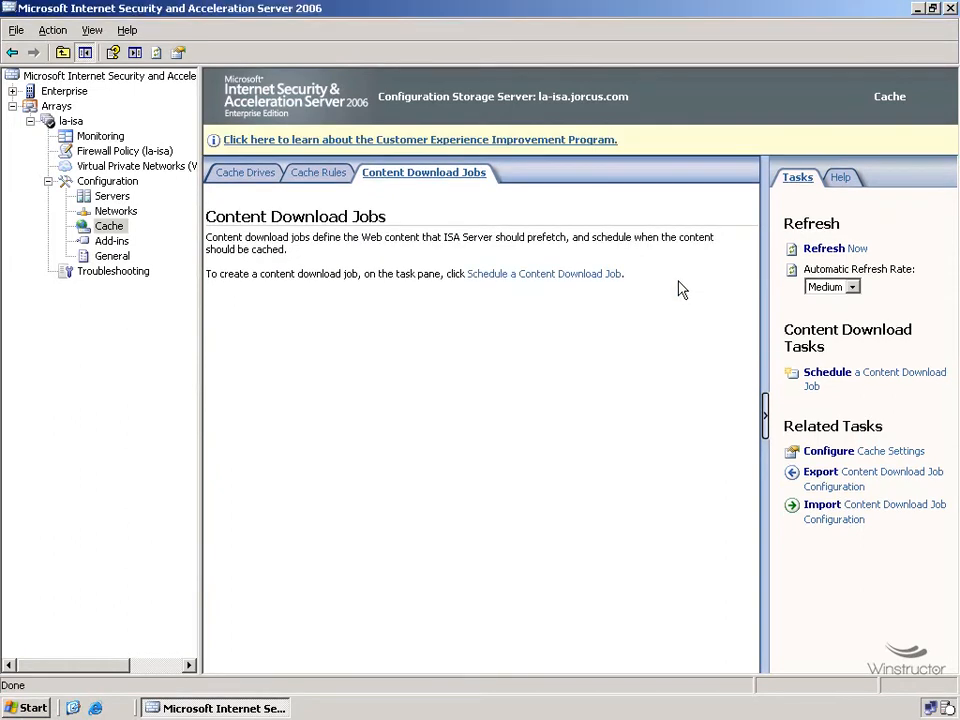
left_click(563, 274)
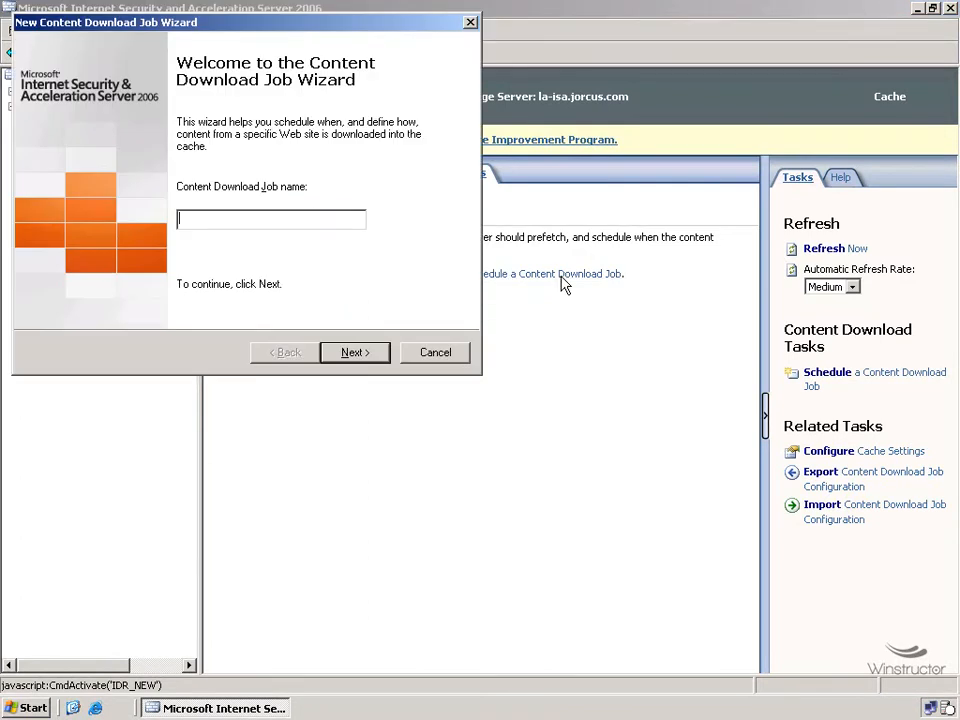
type("www.winstructor.com")
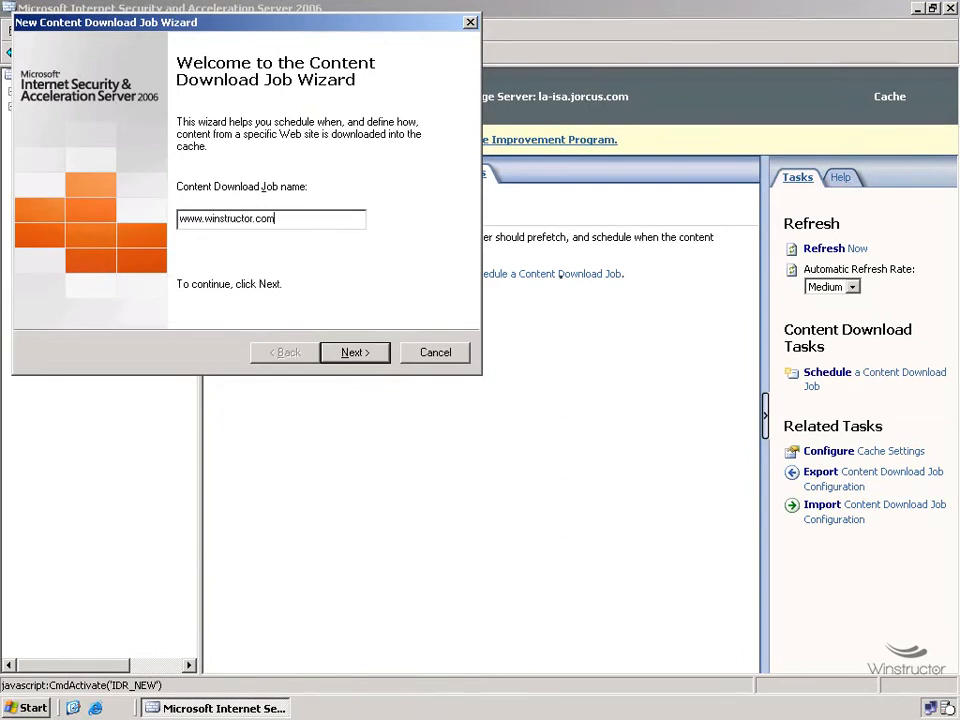
key("shift+Home")
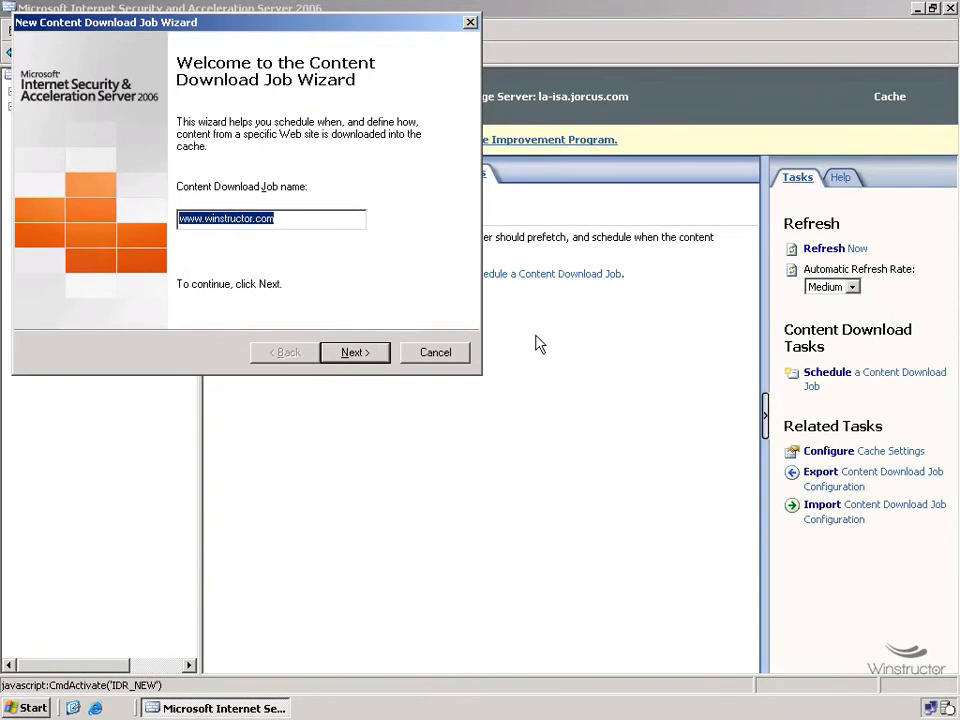
left_click(355, 352)
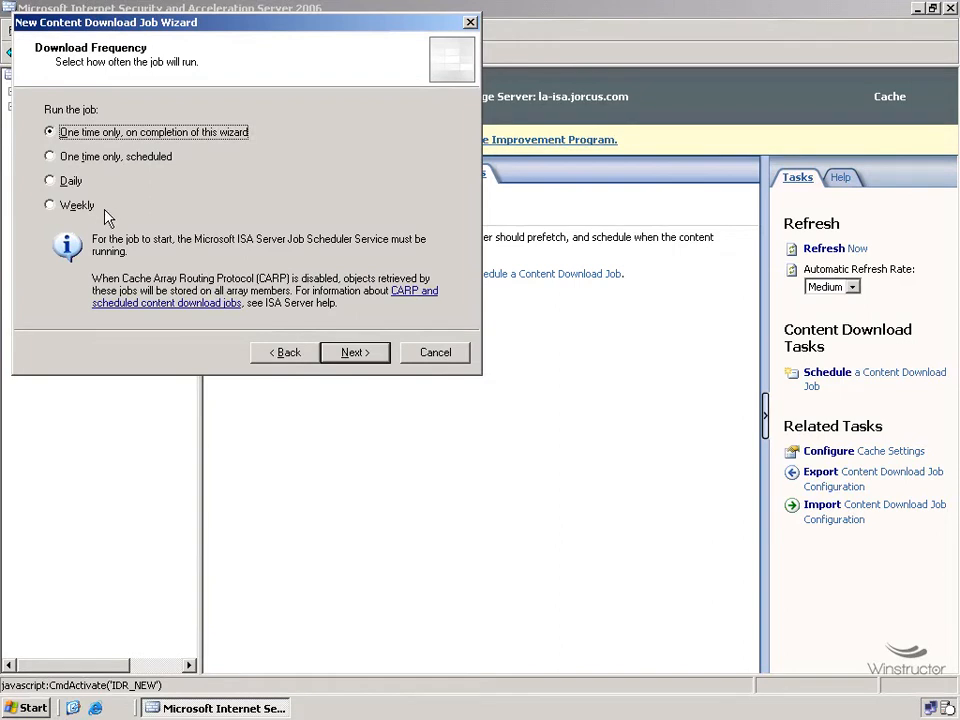
left_click(70, 192)
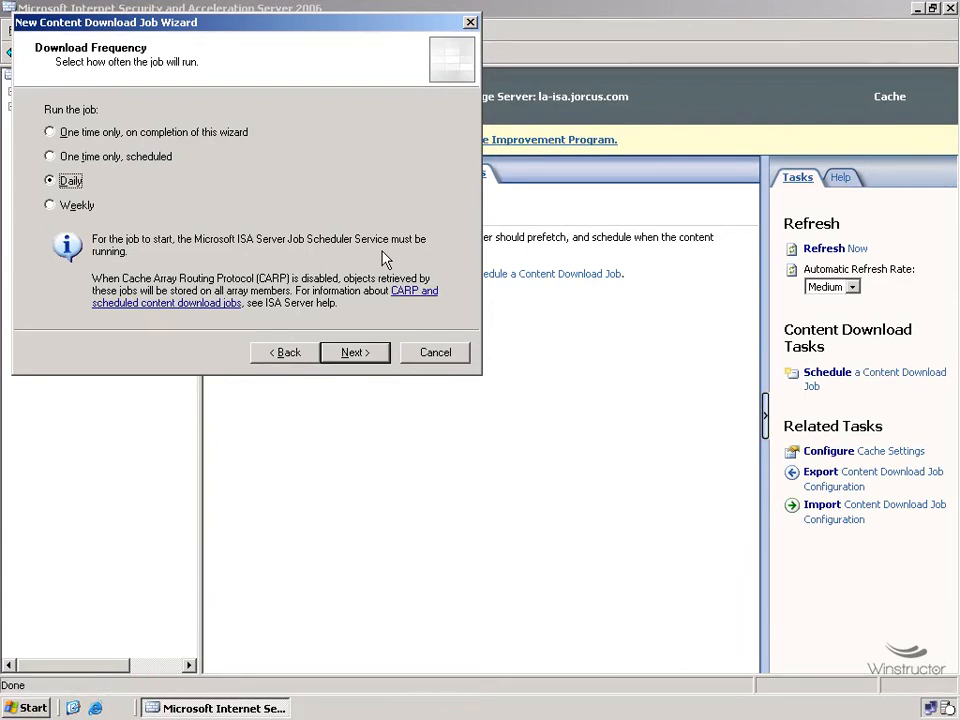
Check the status and startup type of the Microsoft ISA Server Job Scheduler in the Windows Services console, then close it.
left_click(28, 708)
mouse_move(282, 366)
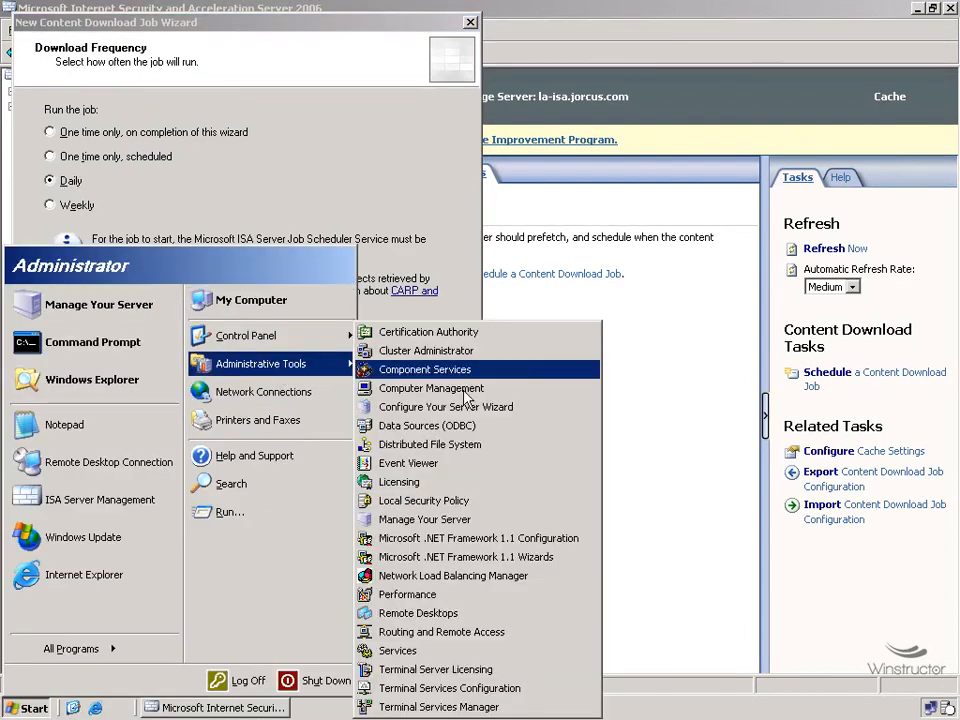
left_click(417, 655)
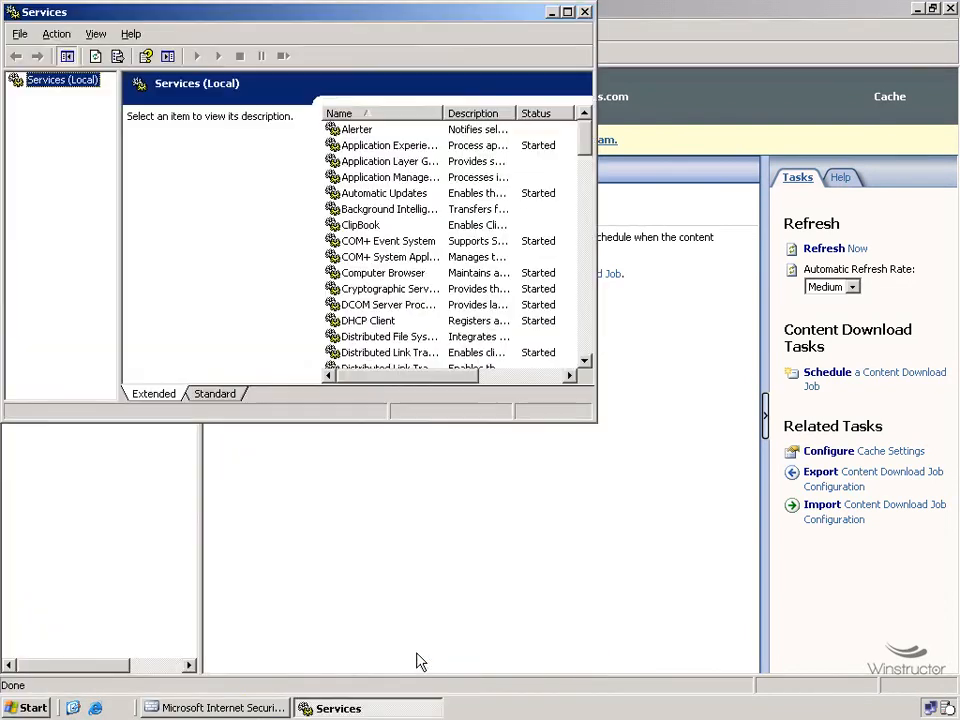
left_click(587, 339)
left_click(587, 339)
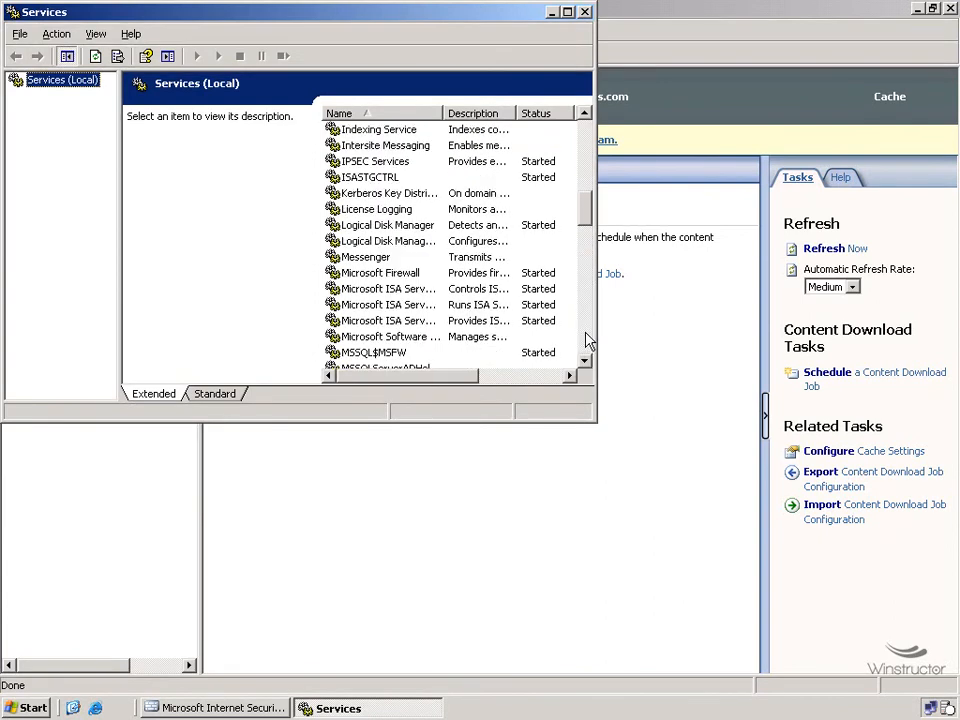
left_click(567, 12)
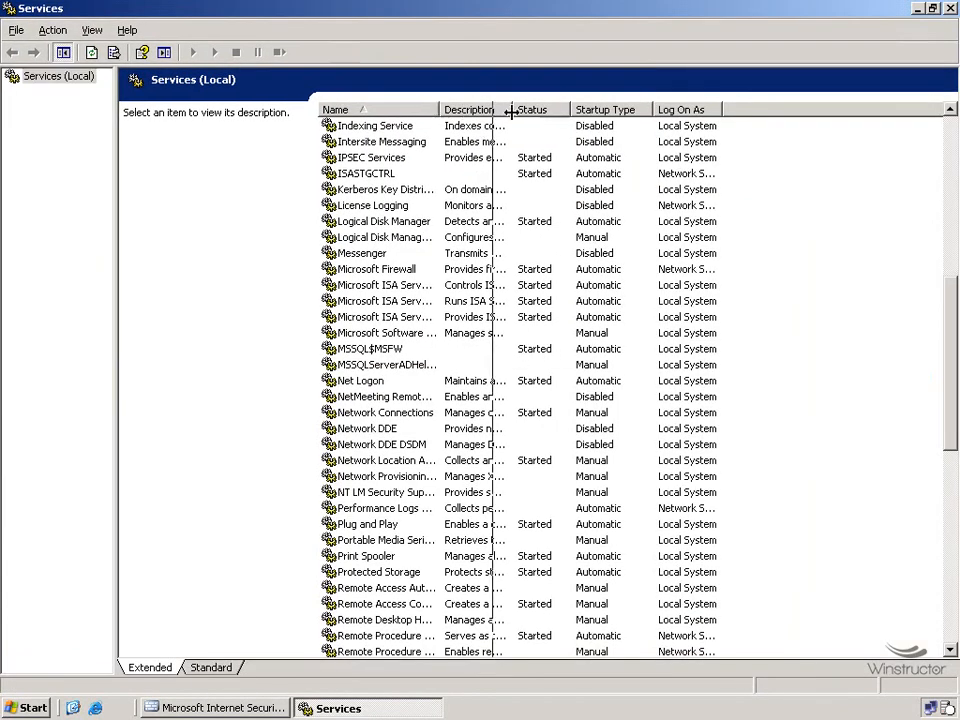
left_click_drag(439, 110, 569, 112)
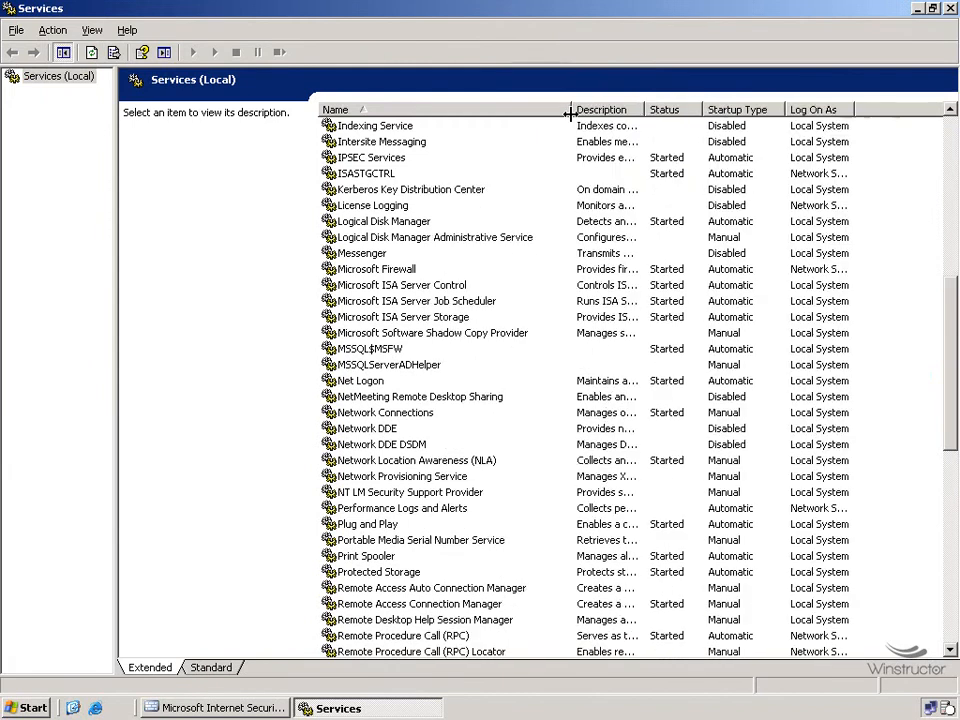
left_click(336, 301)
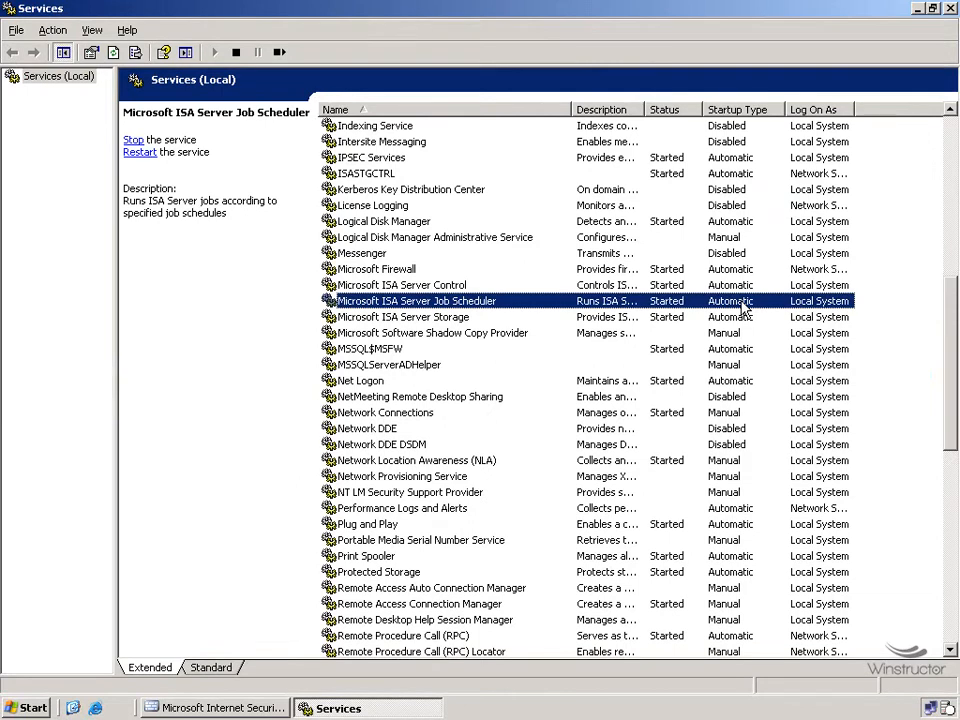
left_click(949, 9)
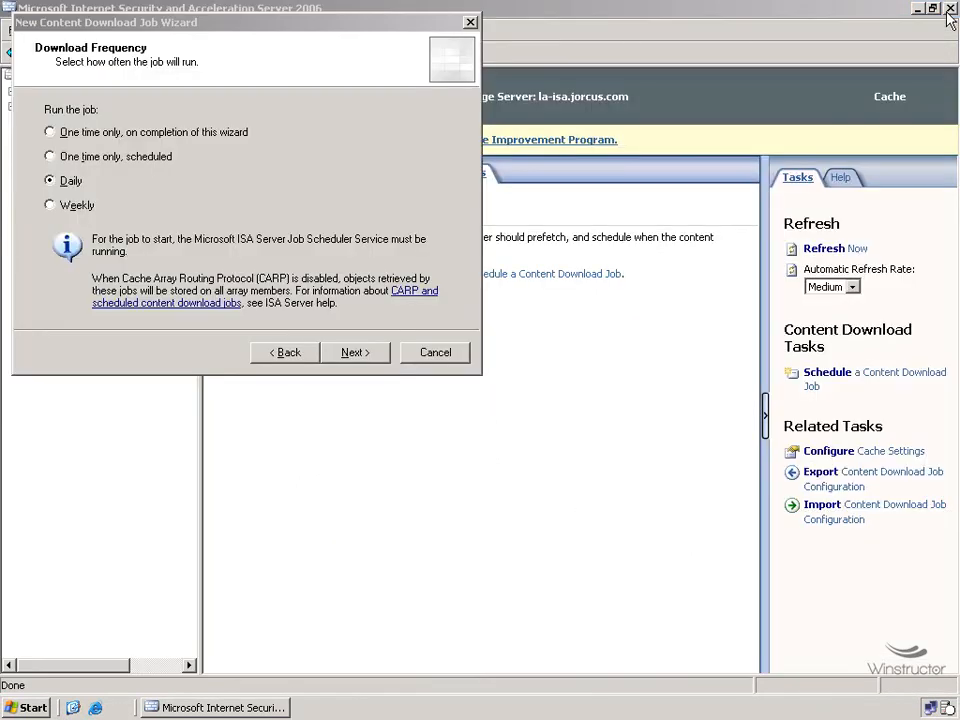
Schedule the download job to run one time every day, keeping the default start date and time.
left_click(375, 360)
left_click(355, 353)
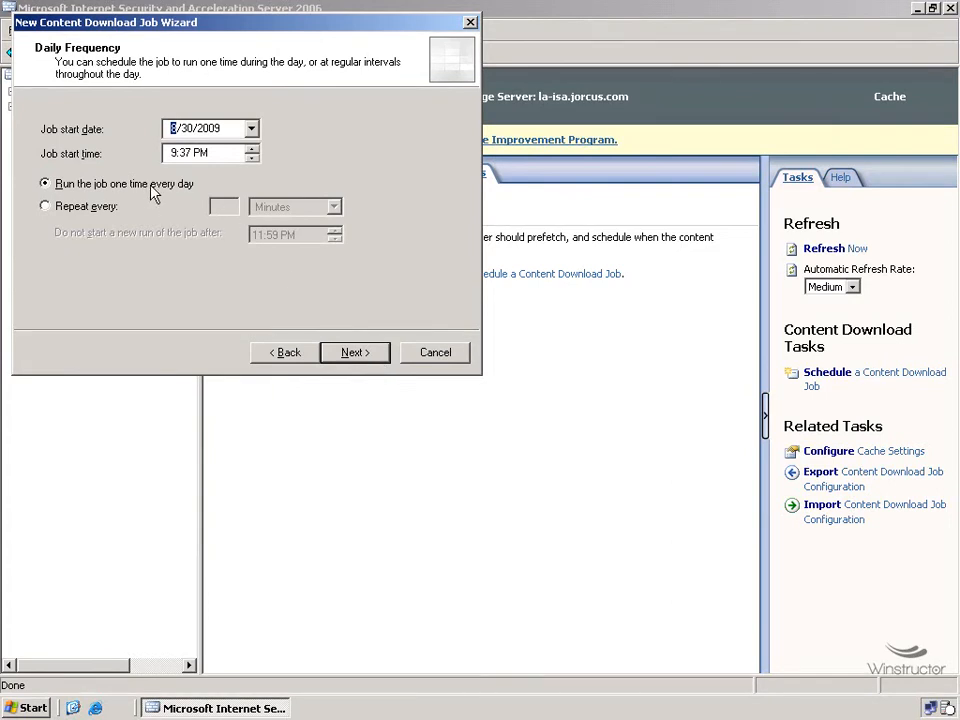
left_click(100, 207)
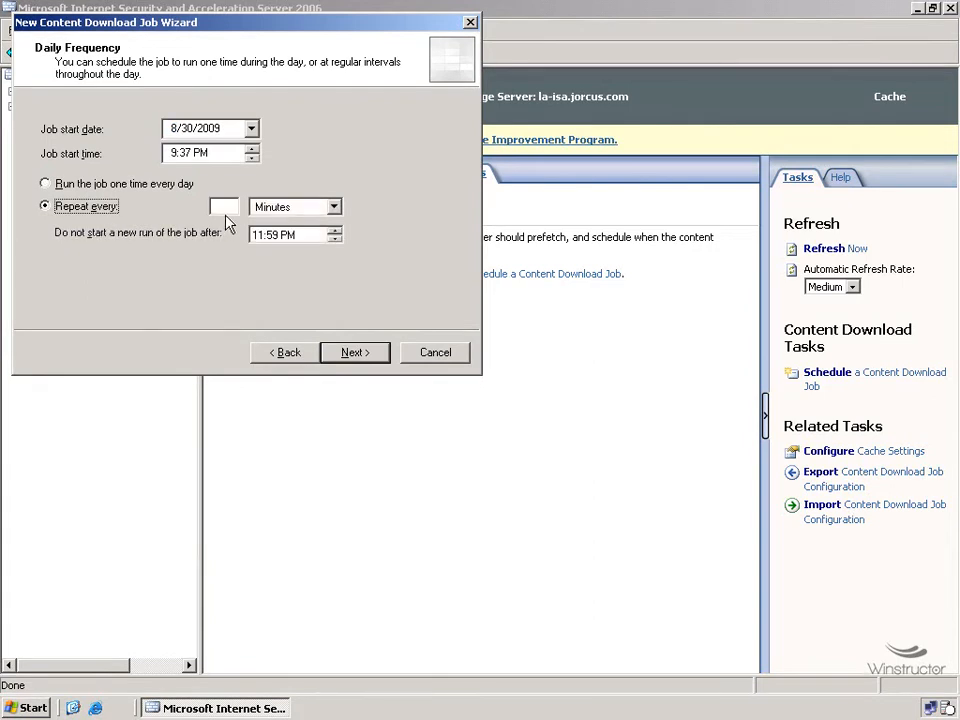
left_click(155, 186)
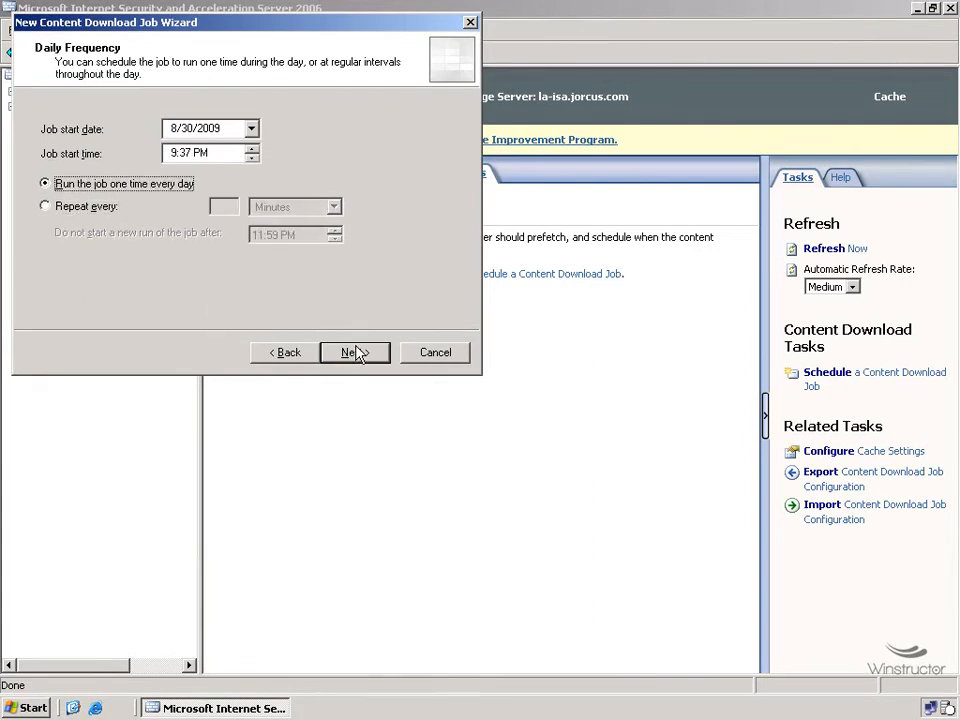
left_click(362, 356)
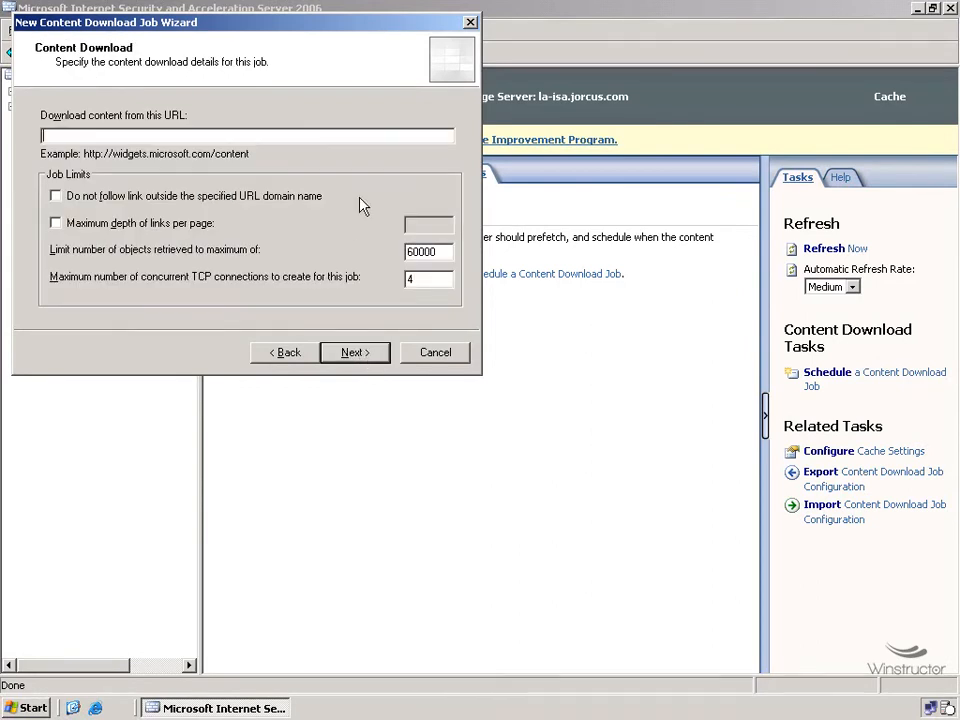
type("http://www.winstructor.com")
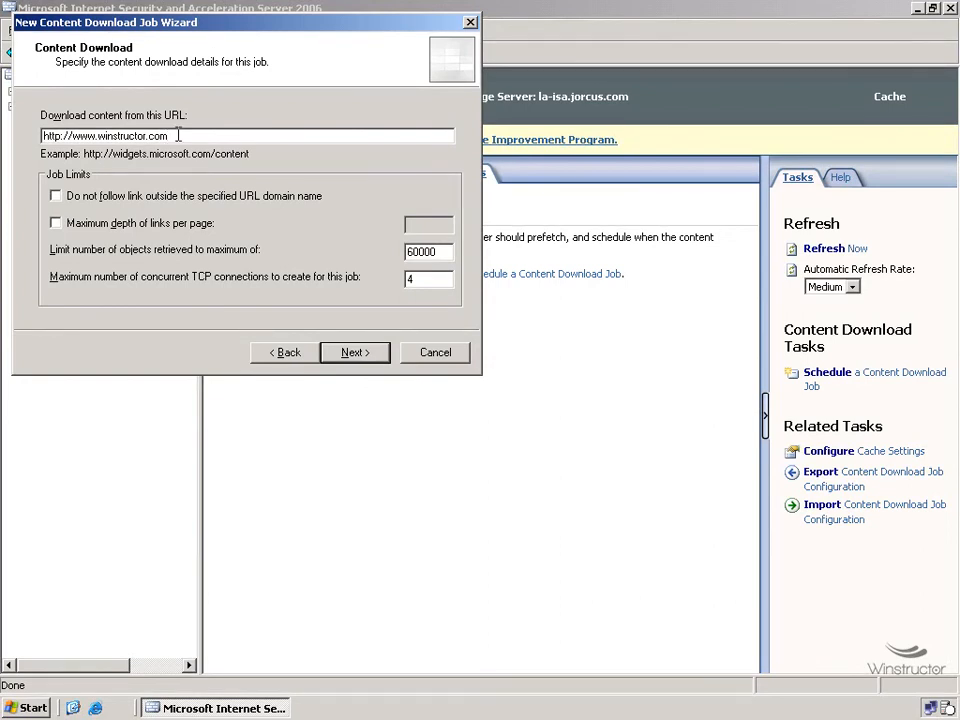
left_click(169, 199)
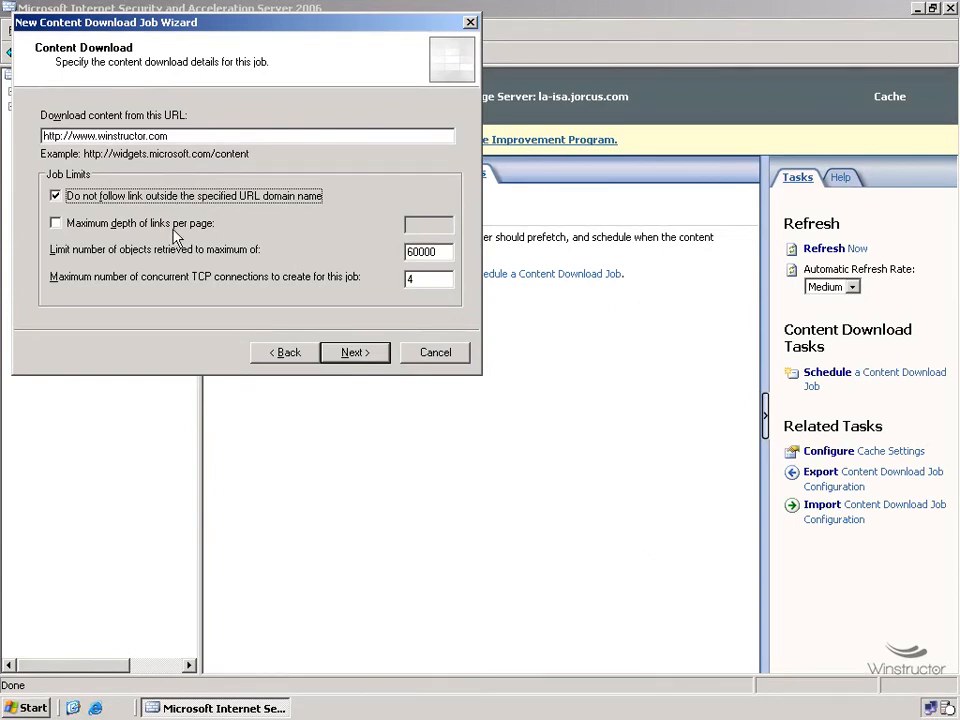
left_click(176, 233)
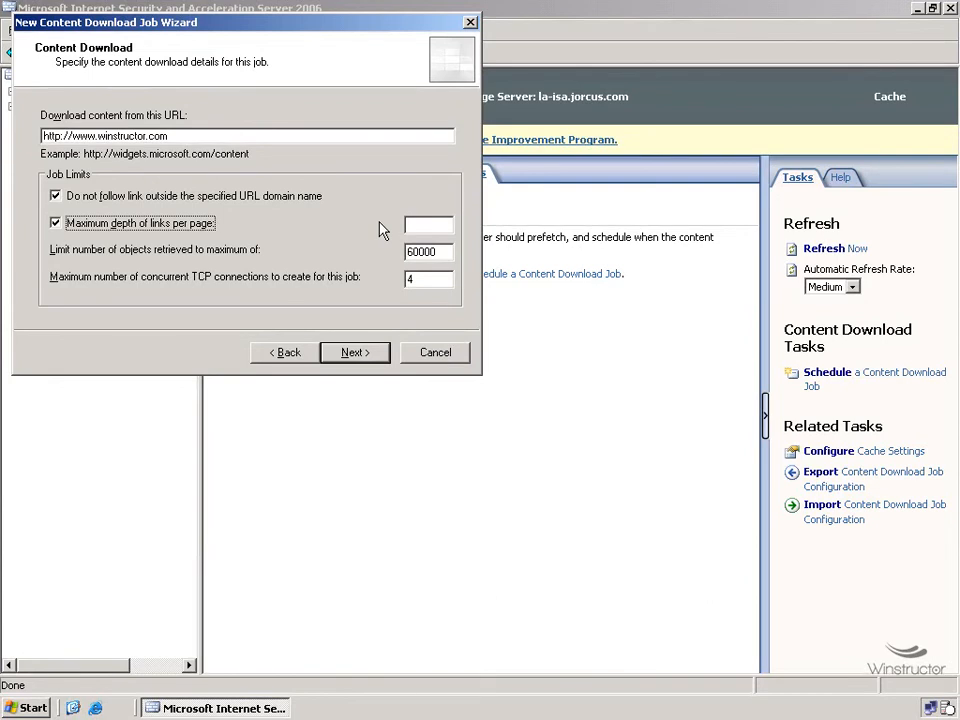
left_click(413, 219)
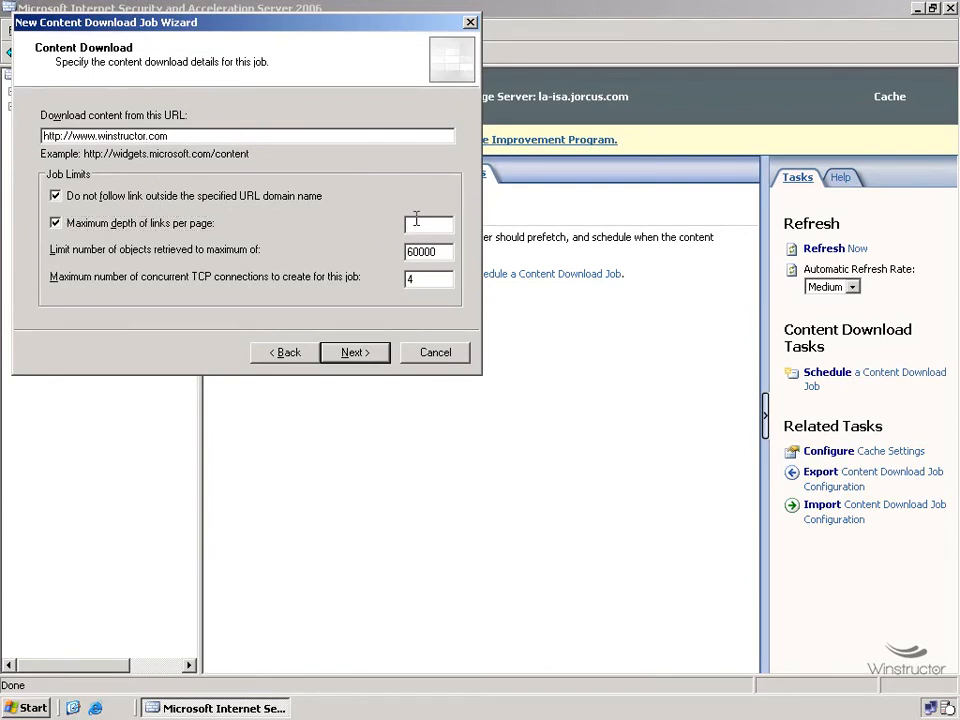
type("2")
key("Tab")
left_click_drag(443, 253, 384, 280)
left_click(356, 353)
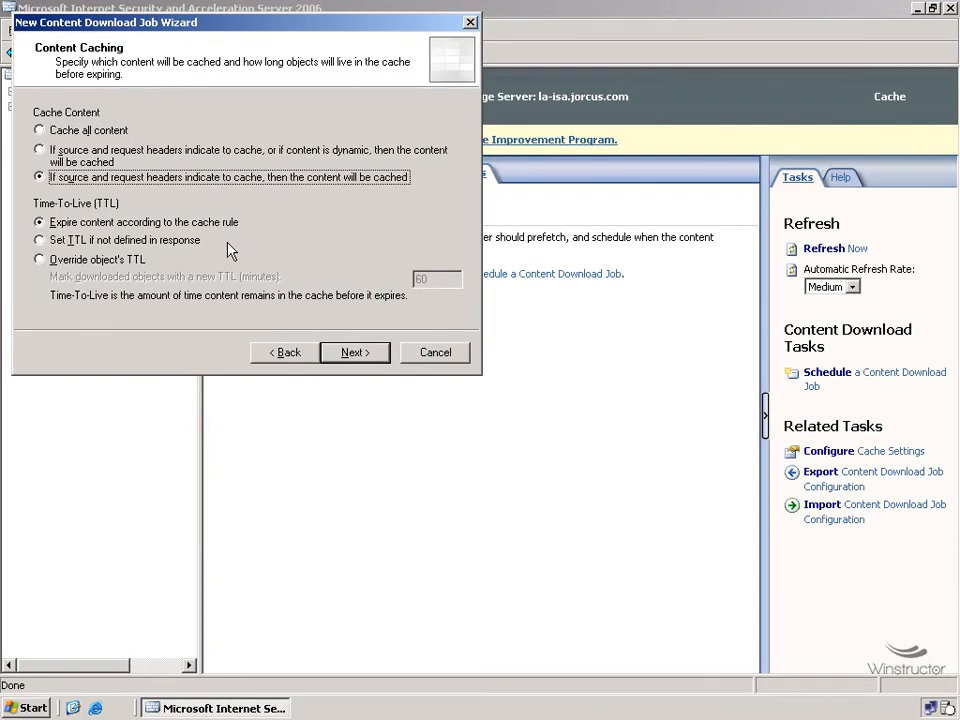
Finish the content download job with the default caching and TTL options and review its listed details.
left_click(355, 352)
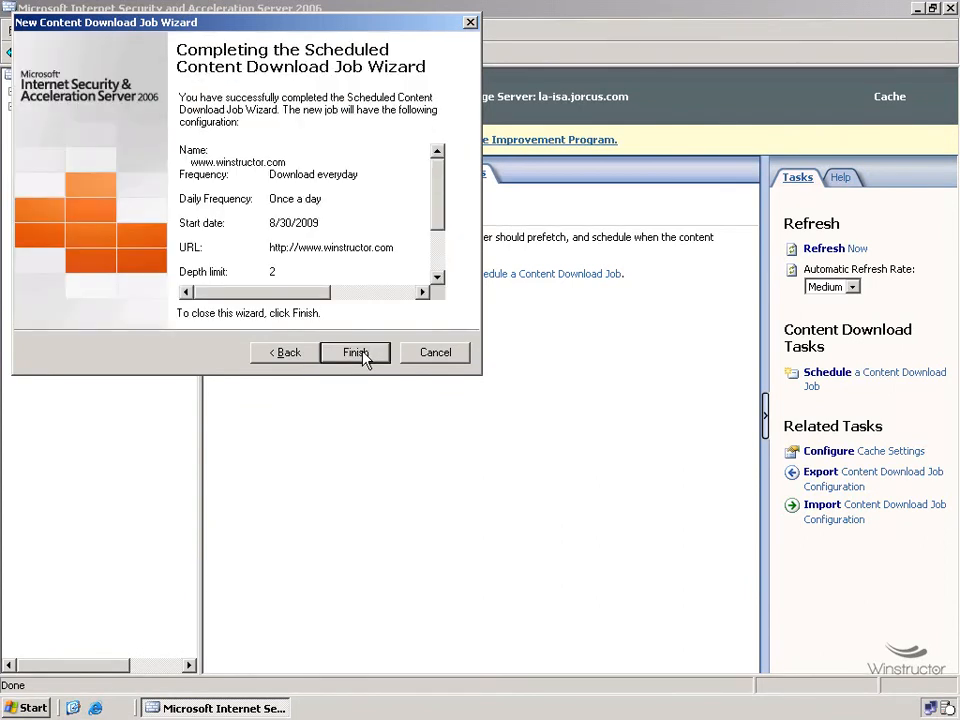
left_click(363, 357)
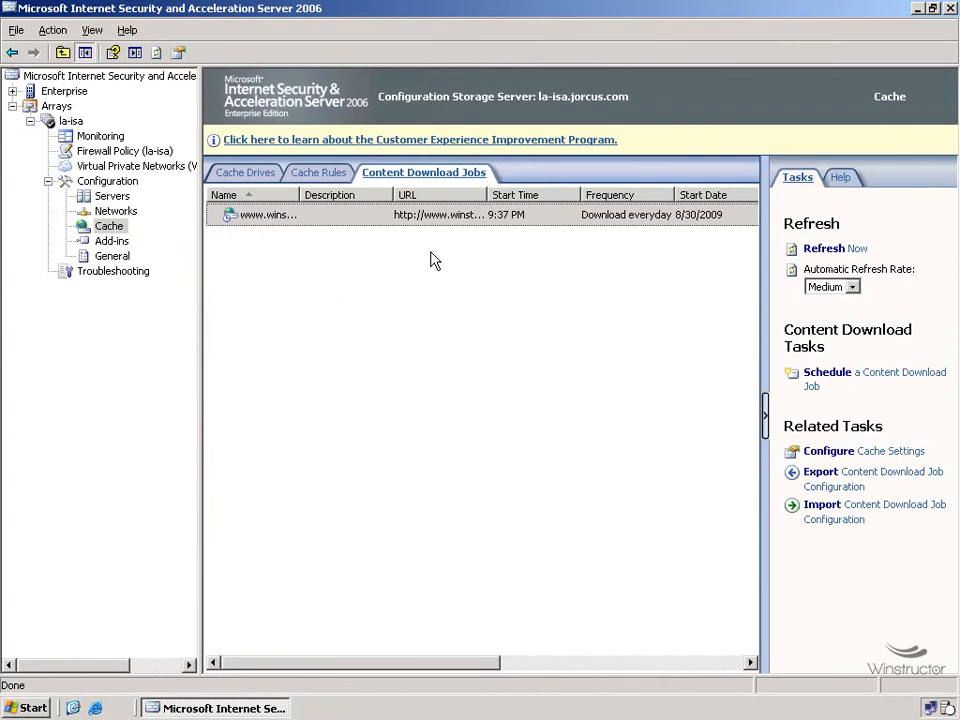
left_click_drag(422, 665, 679, 680)
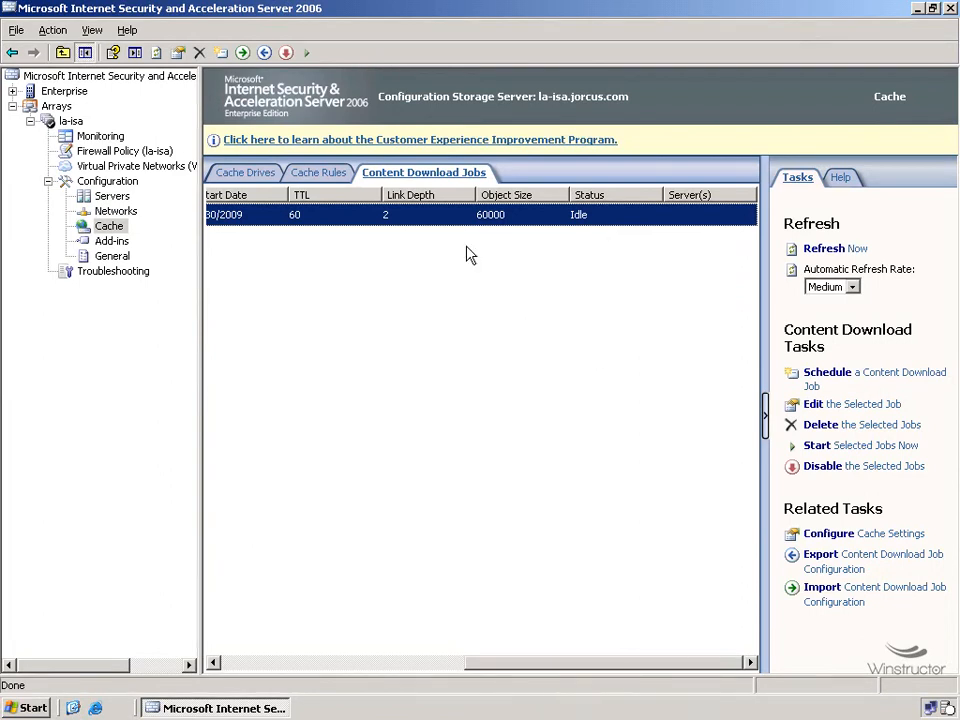
left_click_drag(551, 661, 752, 634)
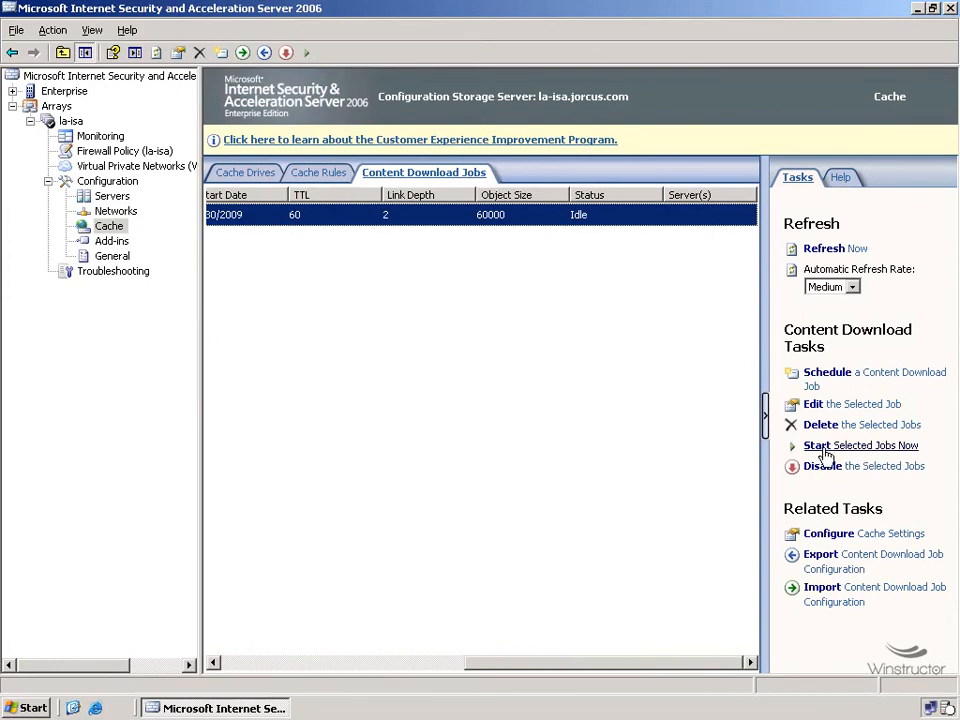
left_click(878, 448)
left_click(609, 219)
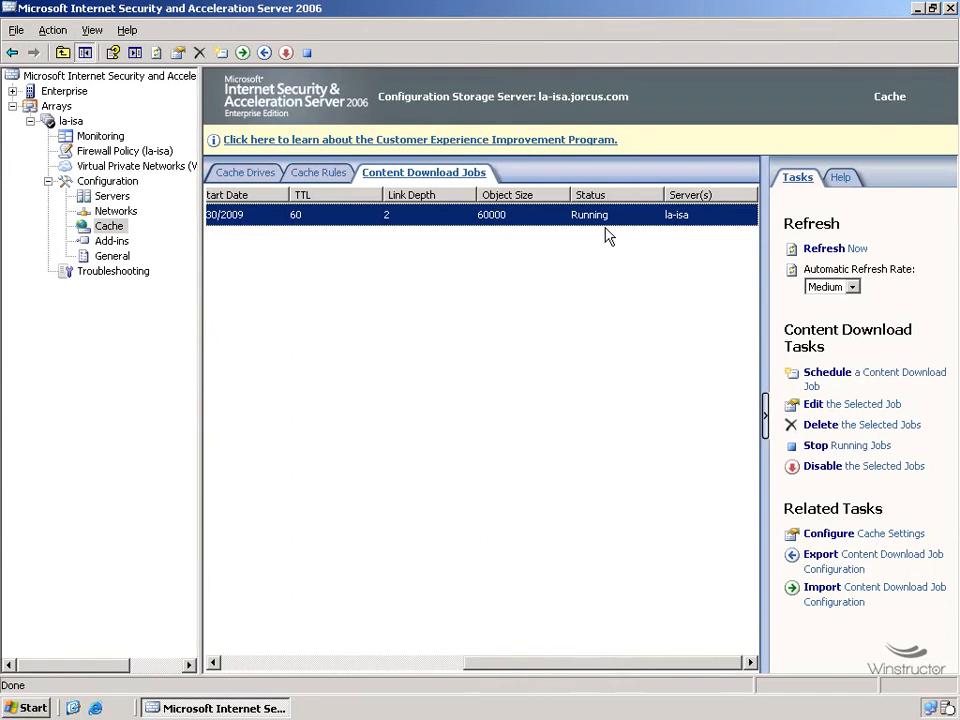
Include the Cache Information field in the web proxy log and apply the configuration change.
left_click(94, 142)
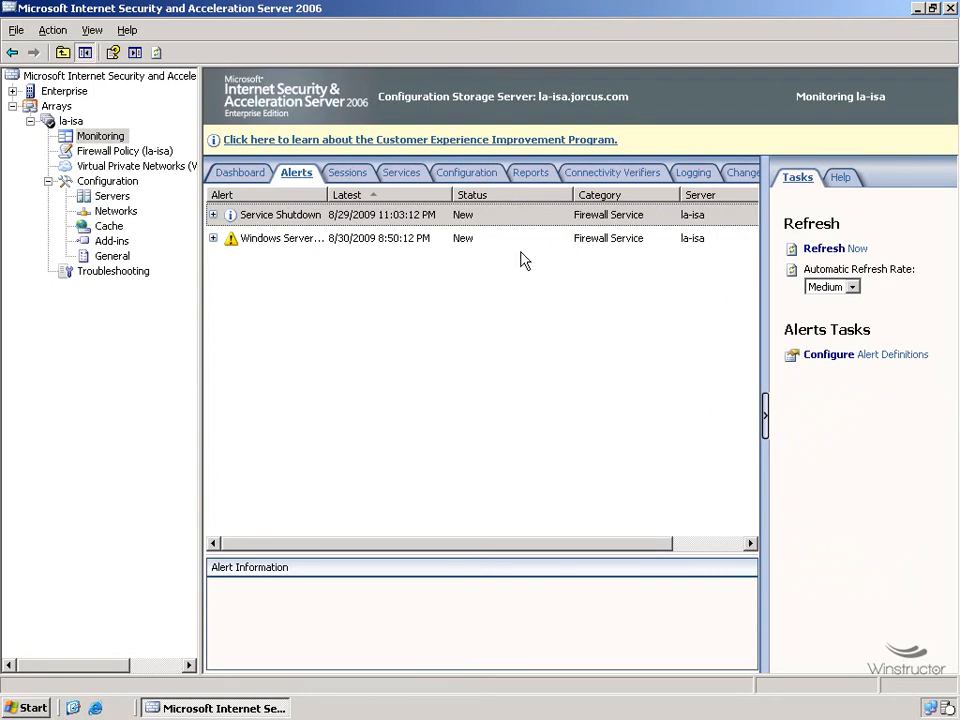
left_click(690, 174)
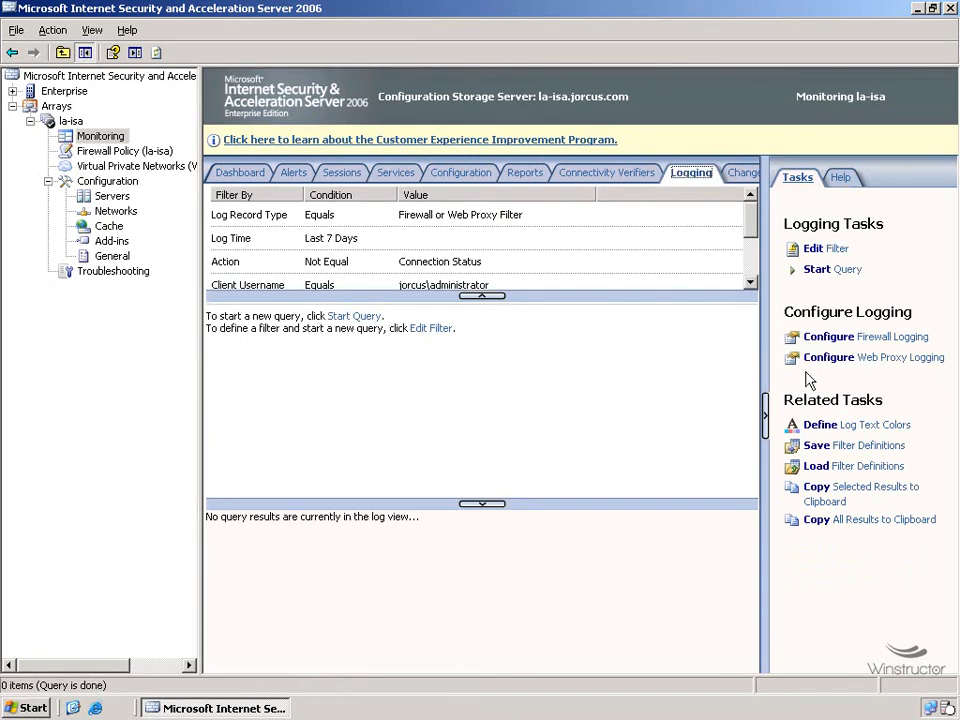
left_click(892, 360)
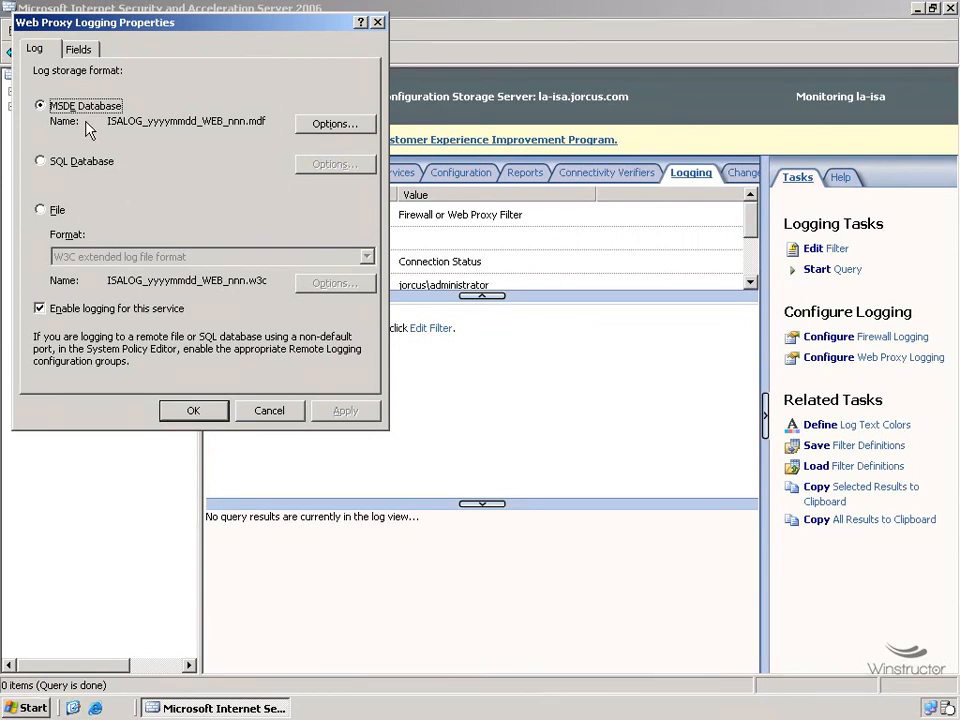
left_click(80, 49)
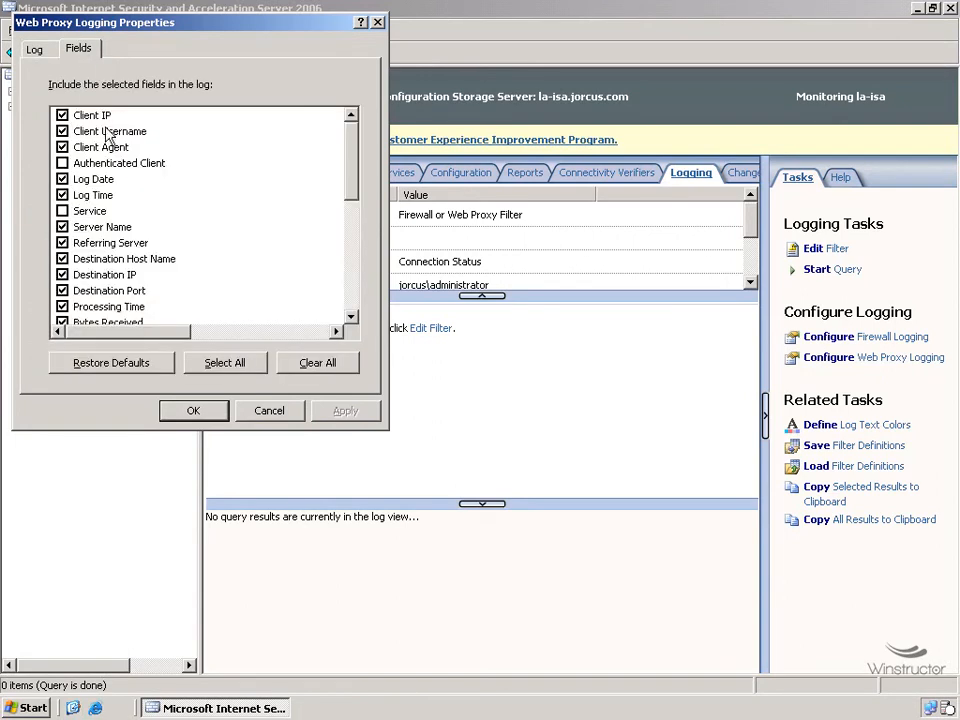
mouse_move(355, 148)
left_mouse_down()
mouse_move(343, 279)
mouse_move(350, 130)
left_mouse_up()
left_click_drag(350, 132, 336, 294)
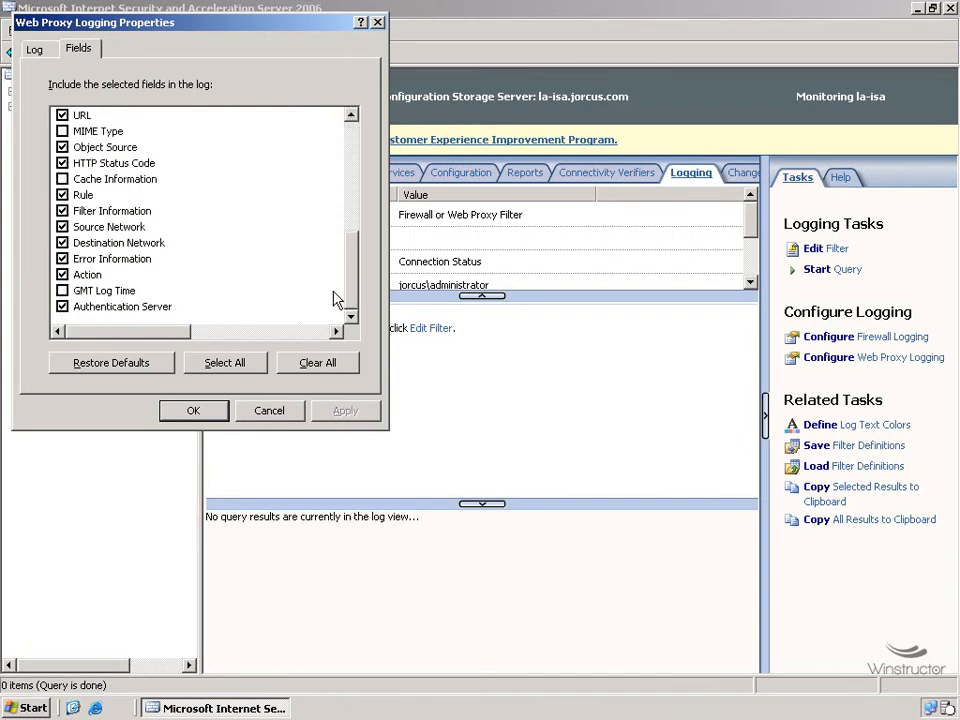
left_click(86, 180)
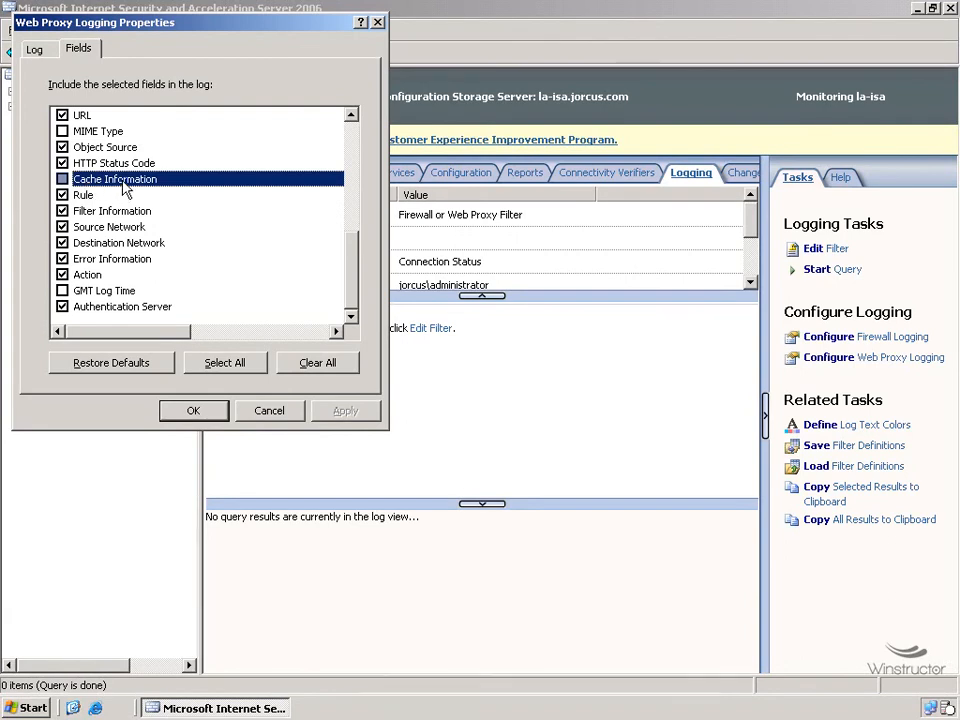
left_click(64, 181)
left_click(193, 411)
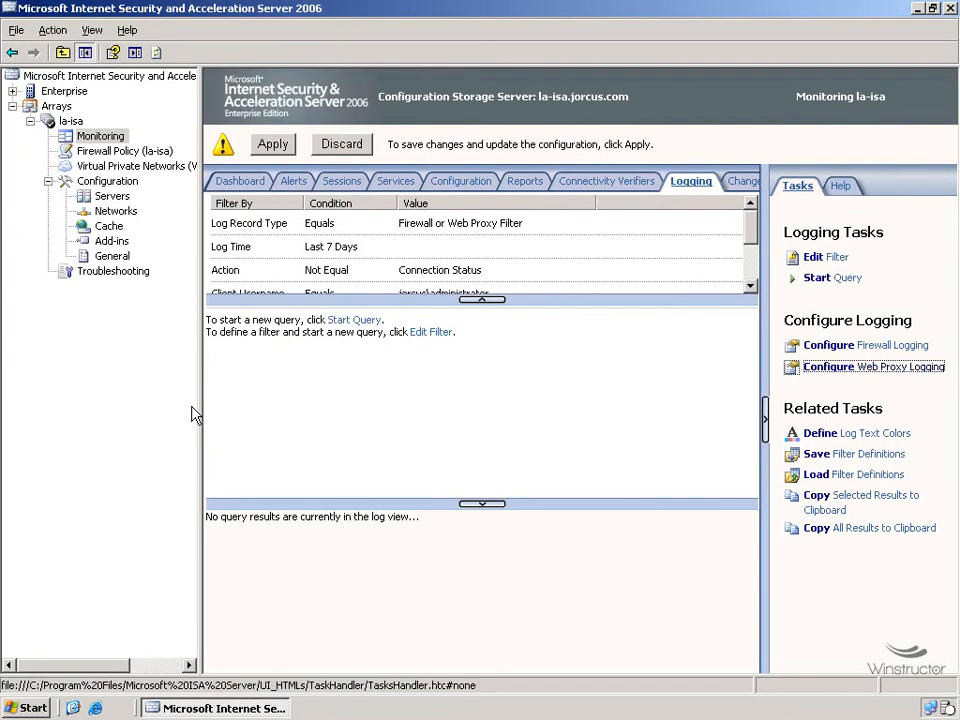
left_click(284, 147)
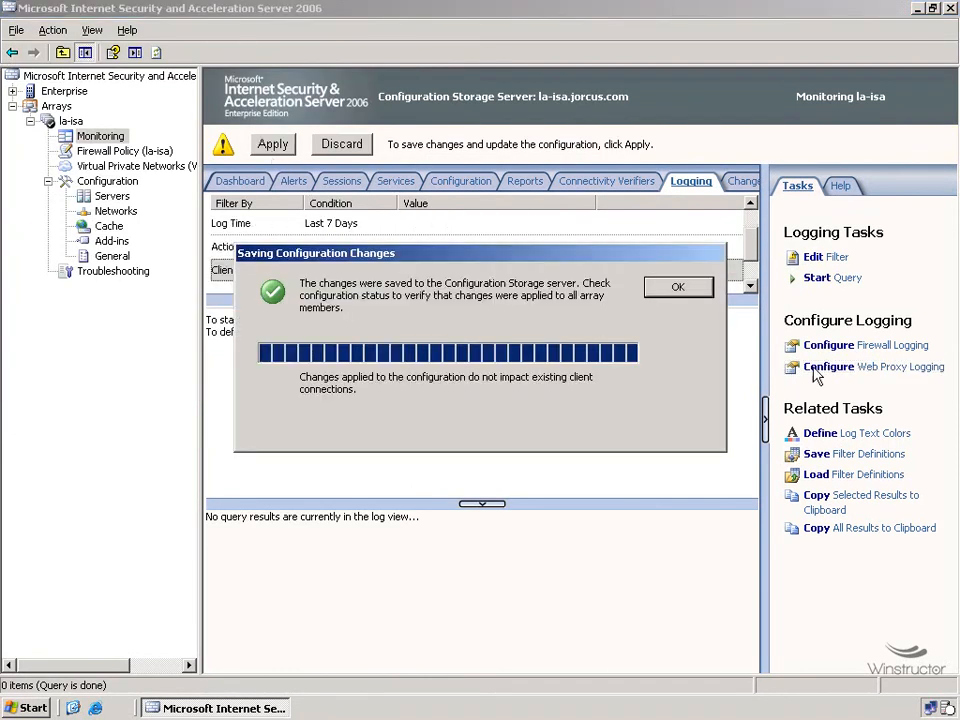
left_click(677, 287)
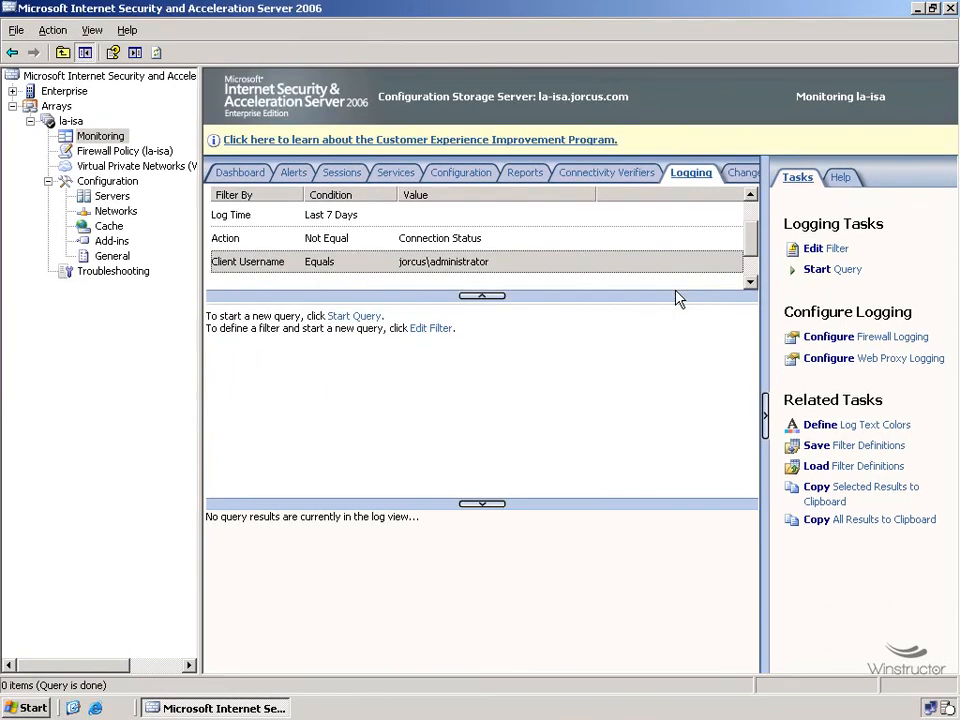
Run the log query with the existing filter, and remove the Client Username condition from that filter.
left_click(821, 270)
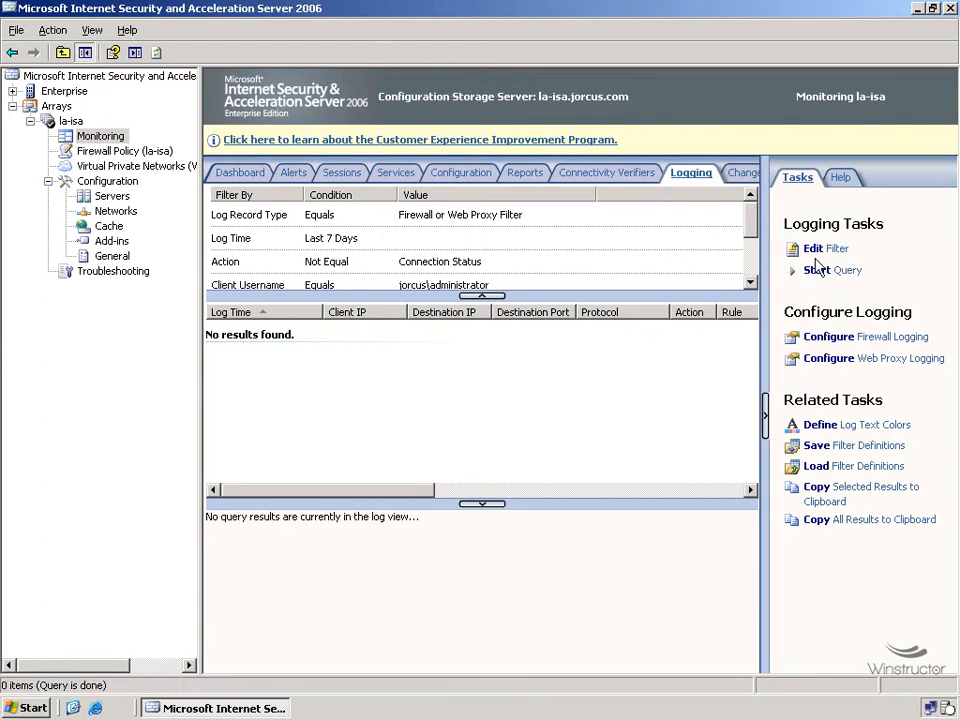
left_click(838, 250)
left_click(345, 256)
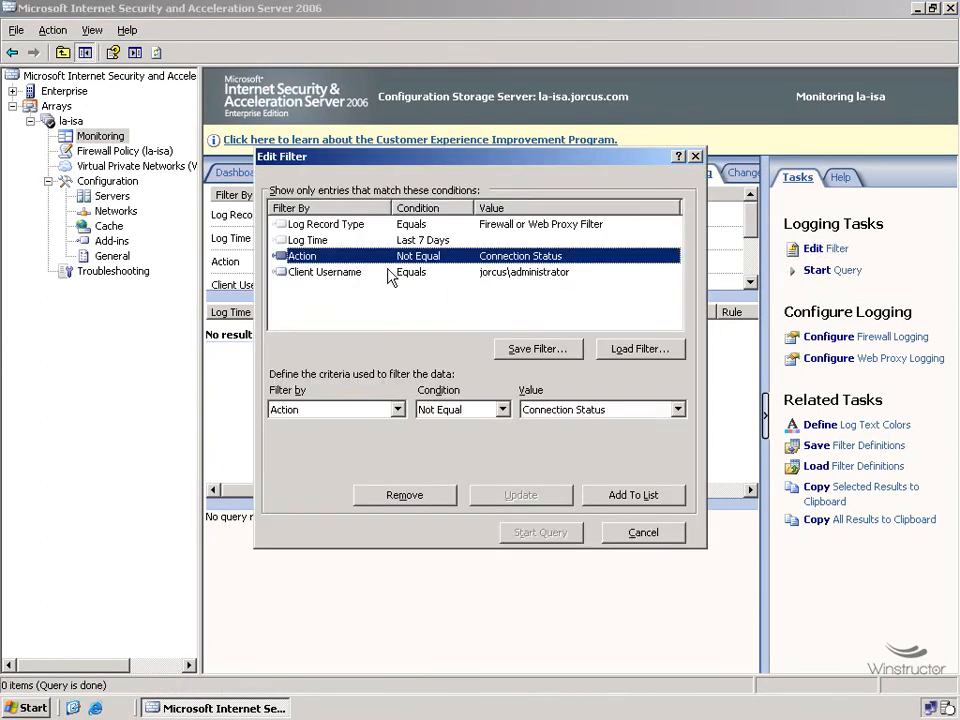
left_click(373, 272)
left_click(447, 497)
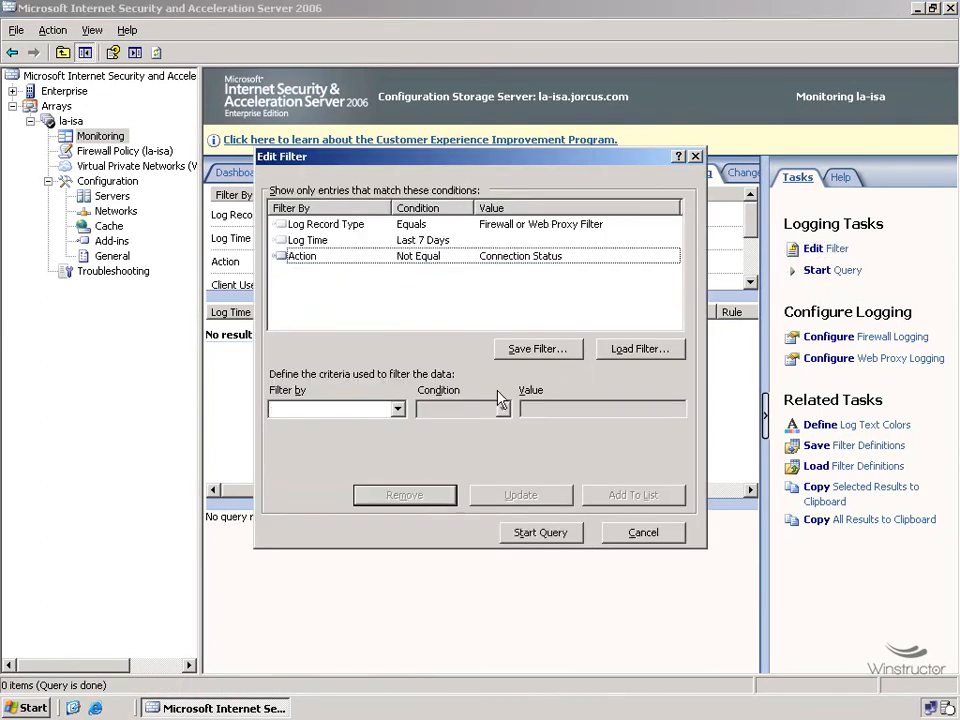
Set the log filter's Log Time condition to Live and start the query.
left_click(432, 240)
left_click(455, 409)
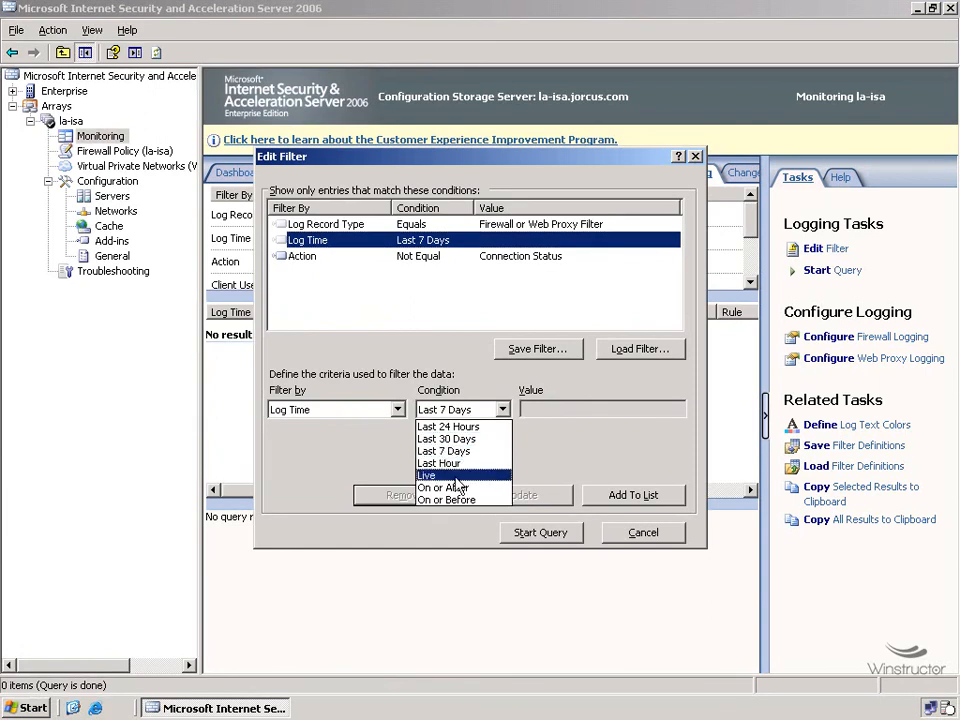
left_click(448, 476)
left_click(512, 495)
left_click(540, 533)
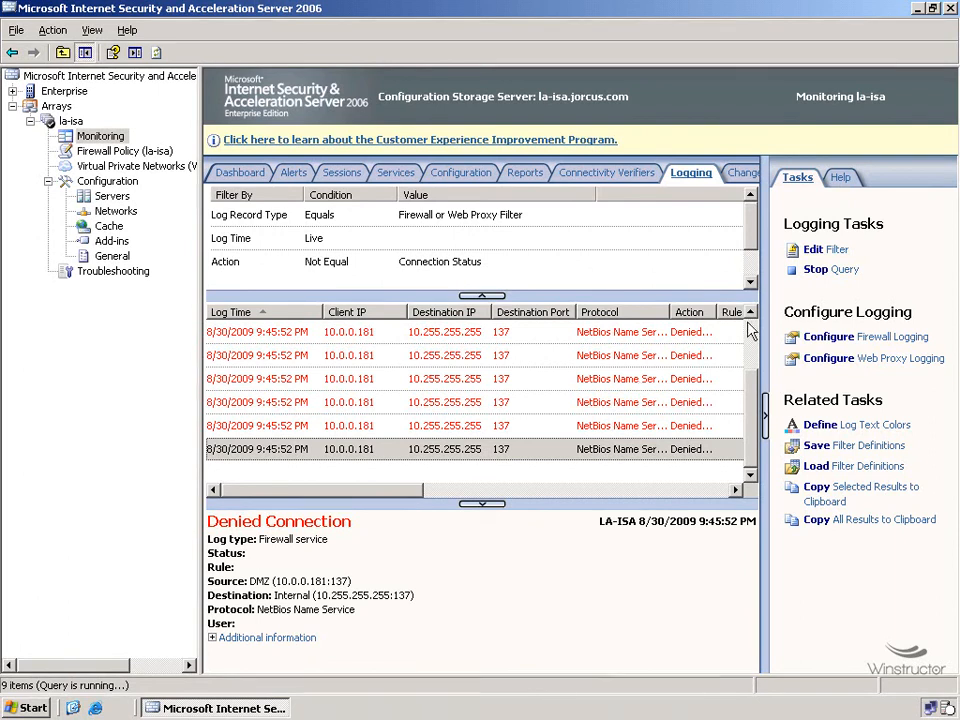
Stop the live query, add the Cache Information column to the log results, and start the query again.
left_click(816, 270)
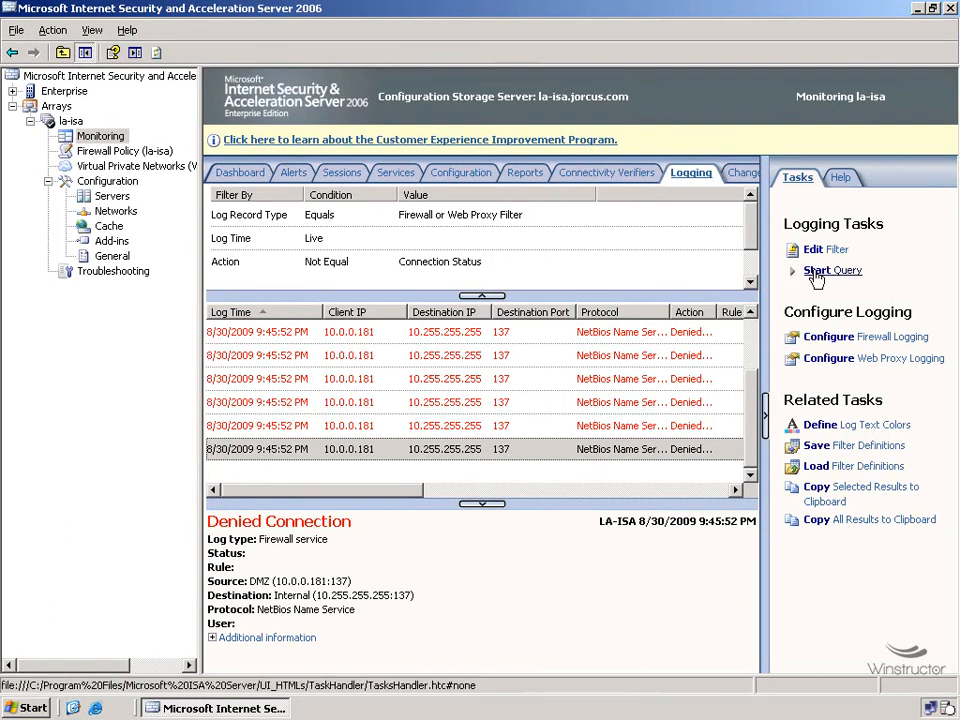
right_click(638, 316)
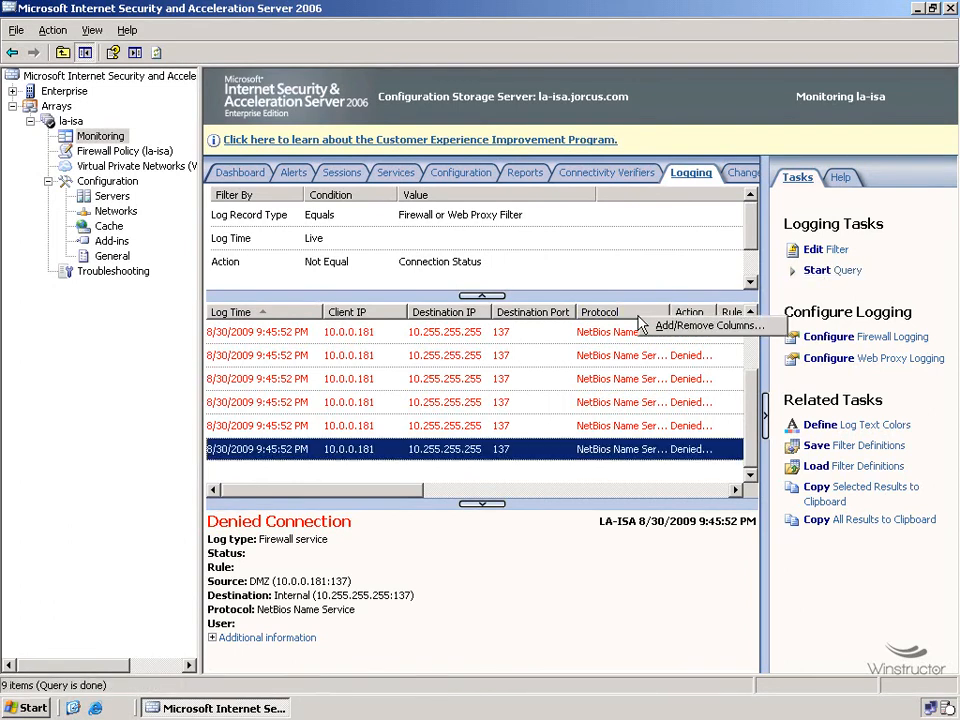
left_click(718, 326)
scroll(367, 300, "down", 3)
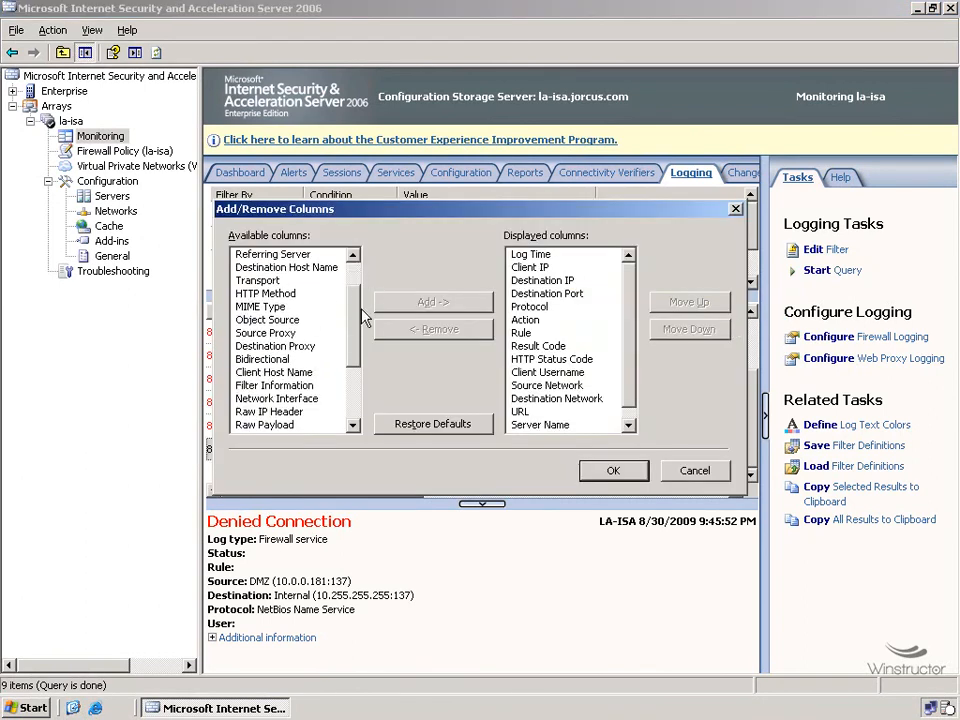
scroll(367, 346, "down", 1)
left_click(330, 398)
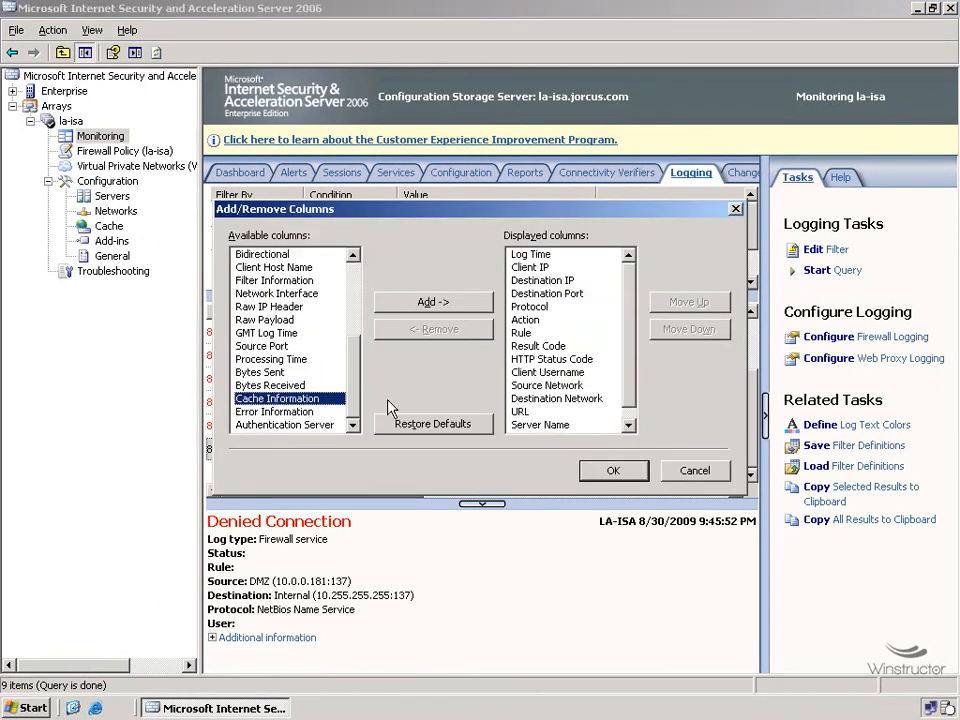
left_click(446, 306)
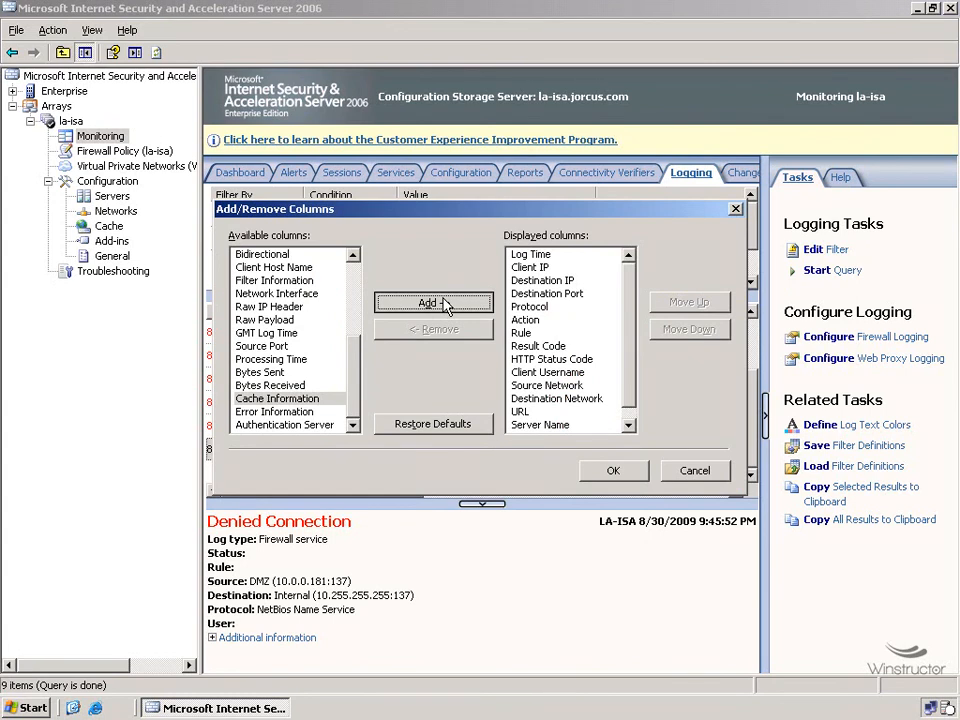
left_click(458, 306)
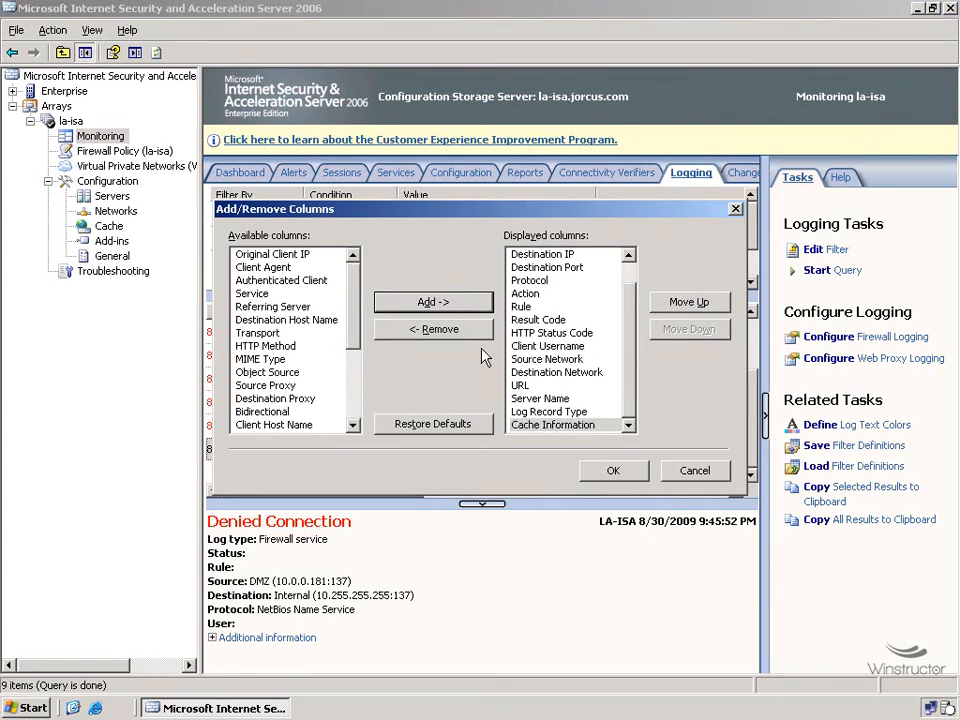
left_click(617, 471)
left_click_drag(400, 497, 765, 503)
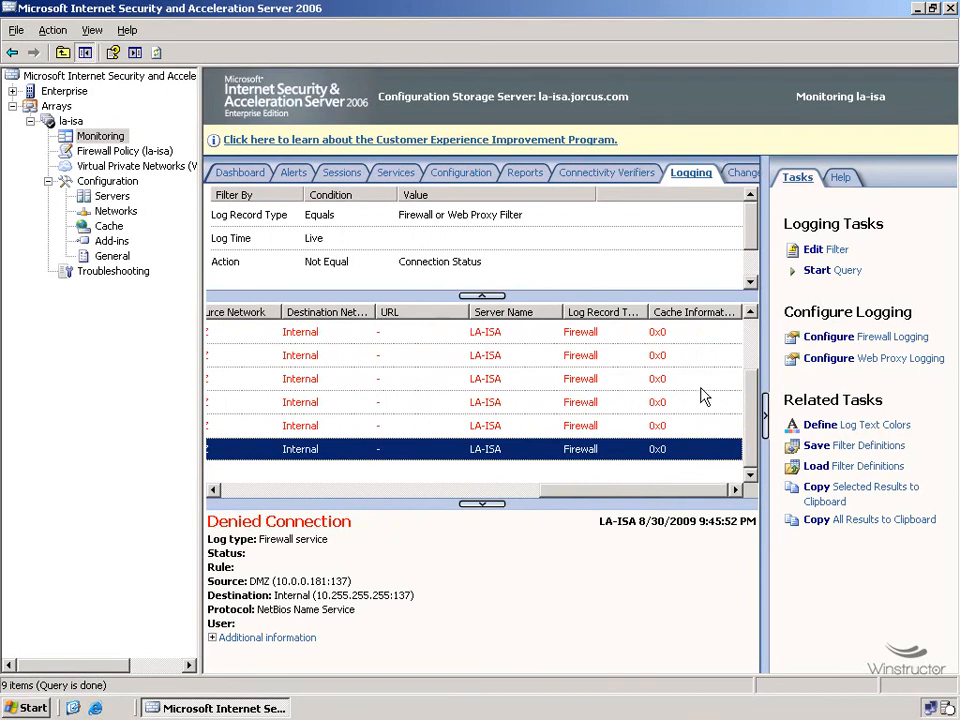
left_click(830, 271)
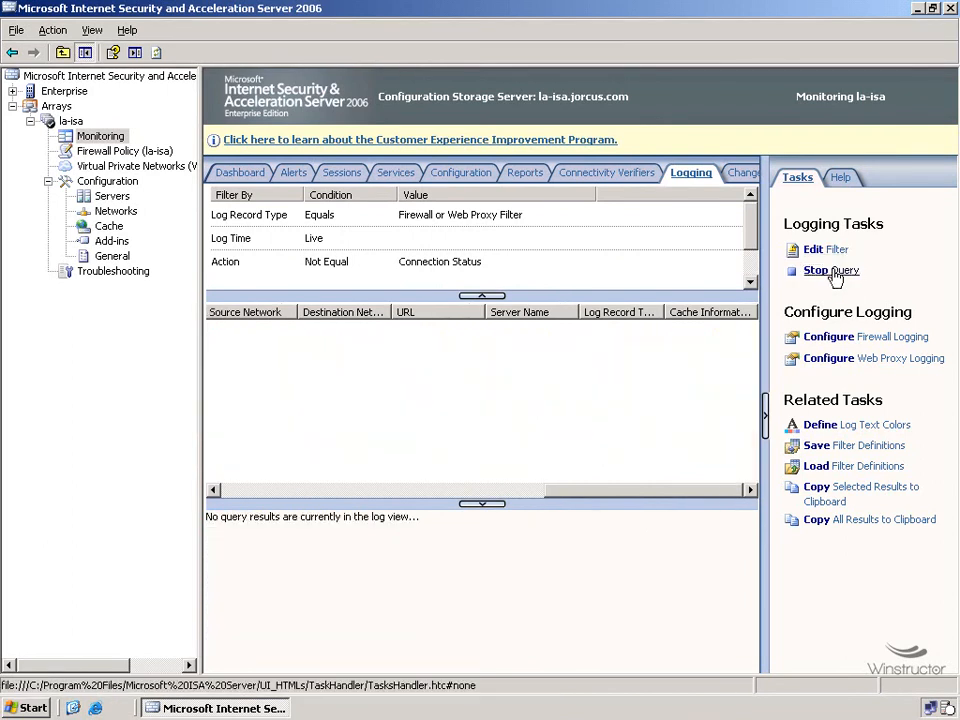
left_click(110, 228)
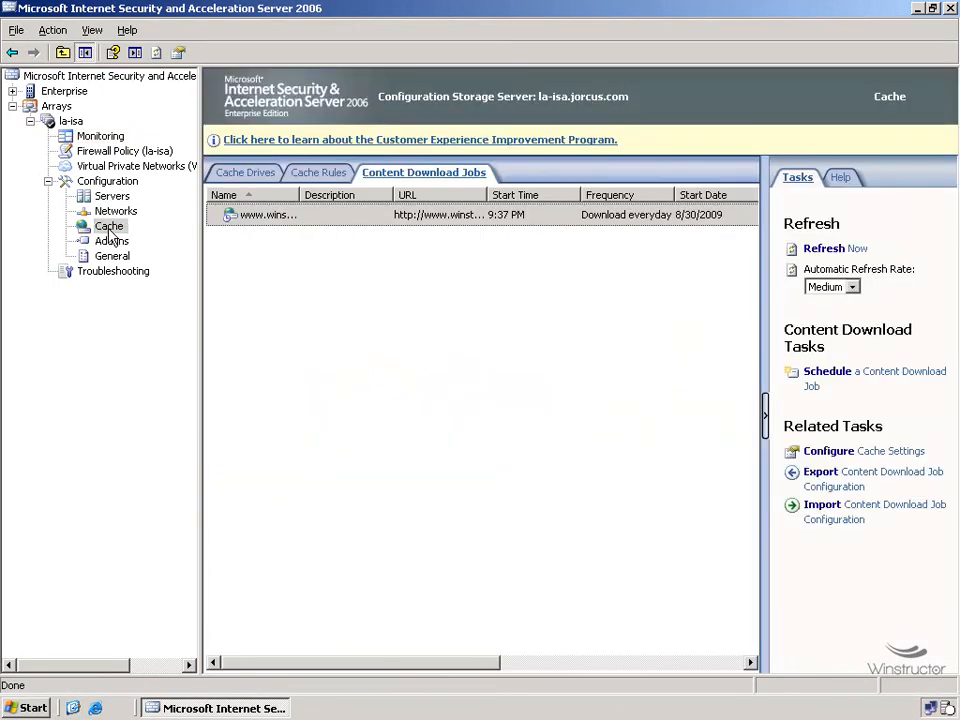
left_click(537, 220)
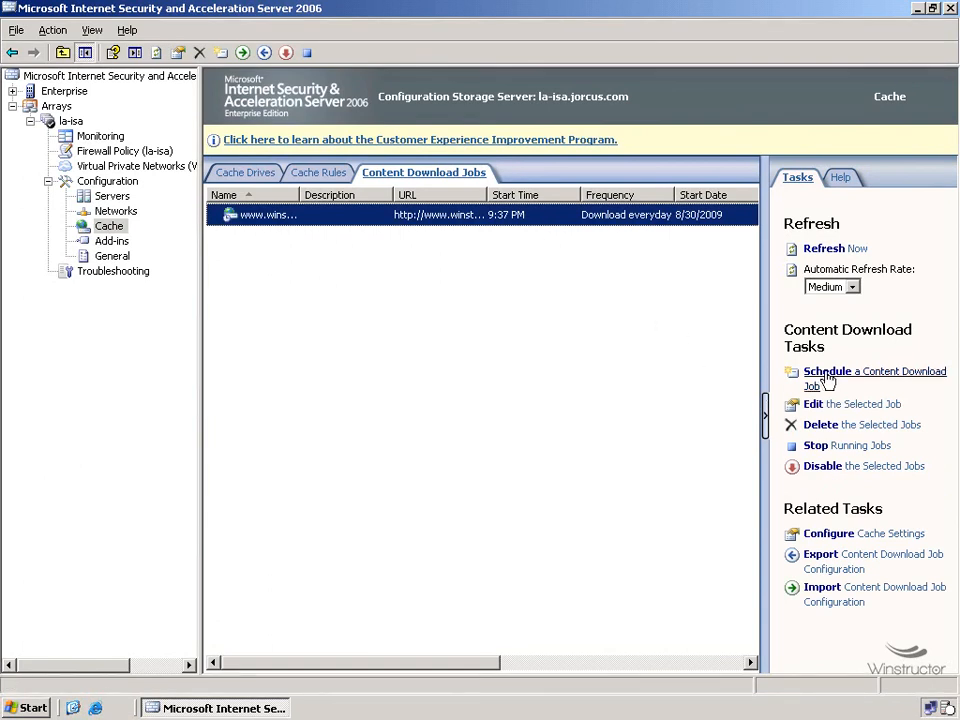
left_click(846, 446)
left_click(846, 446)
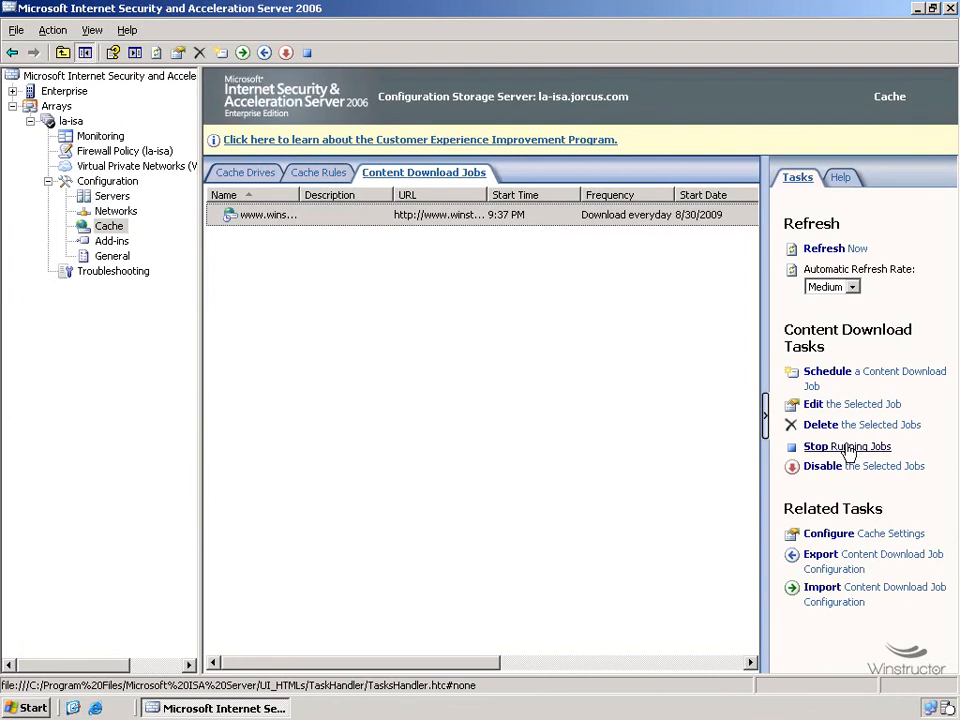
left_click(593, 664)
left_click_drag(626, 664, 748, 664)
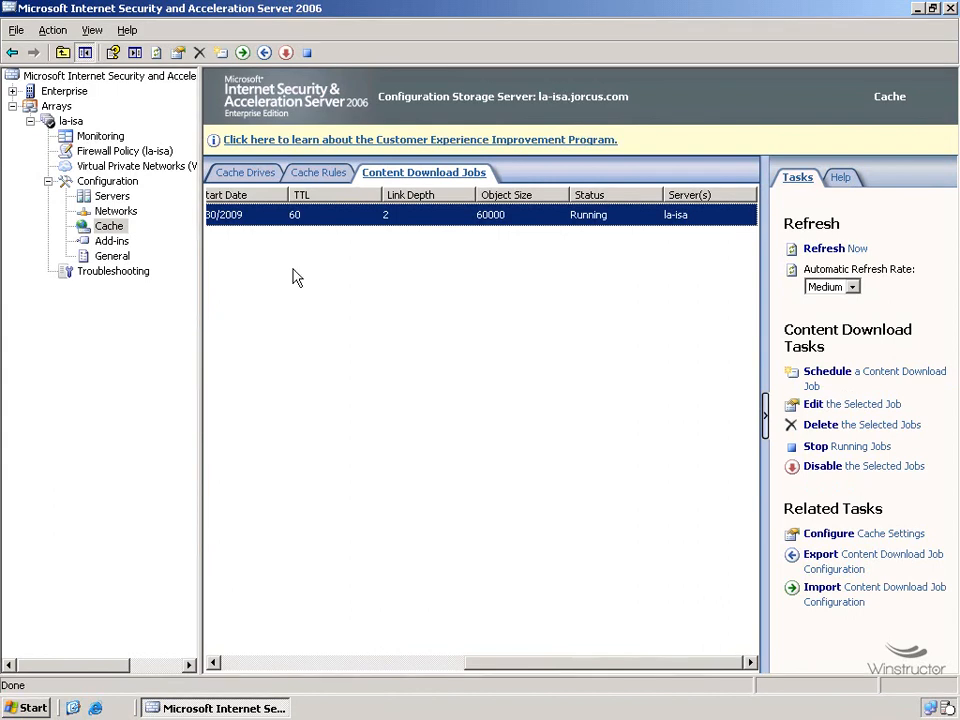
Sort the live log results by URL in descending order and widen the URL column to show the full addresses.
left_click(104, 137)
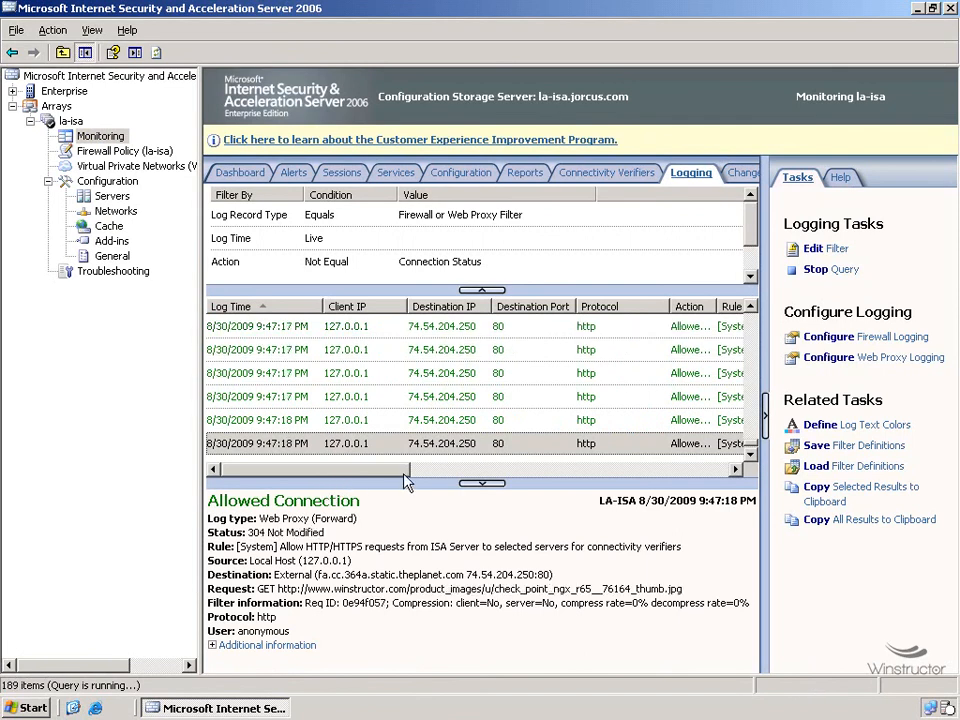
left_click_drag(388, 472, 716, 450)
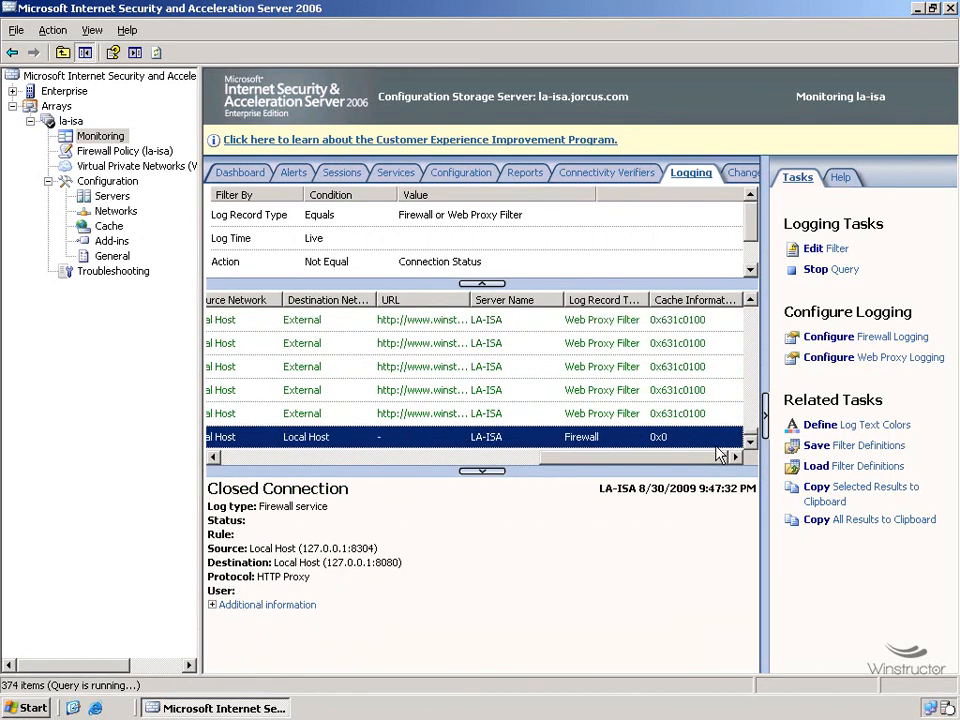
left_click(443, 300)
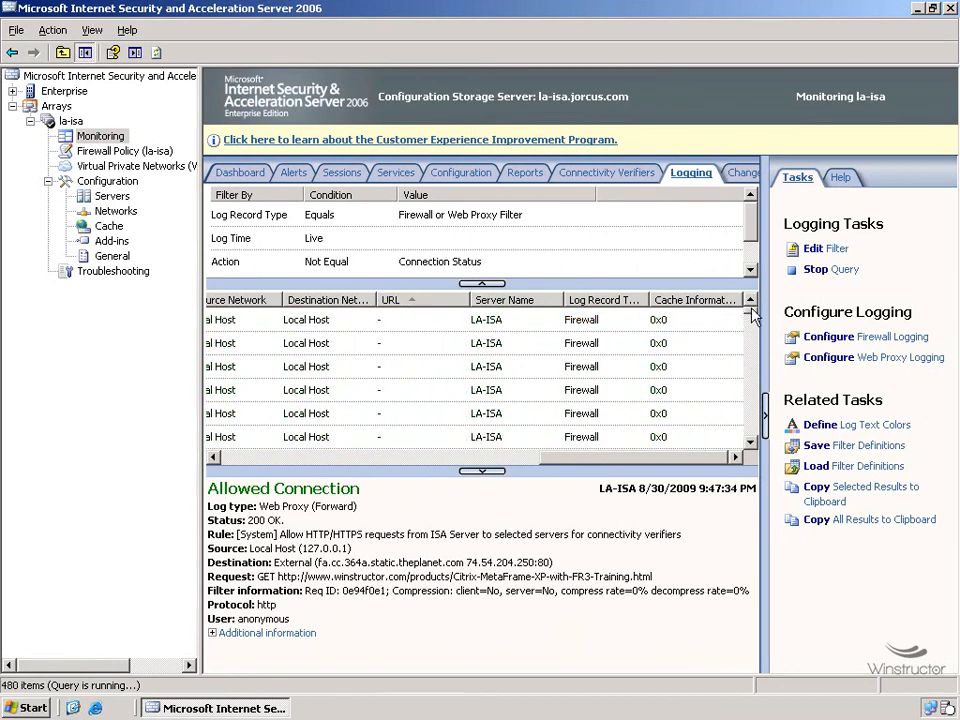
left_click(458, 301)
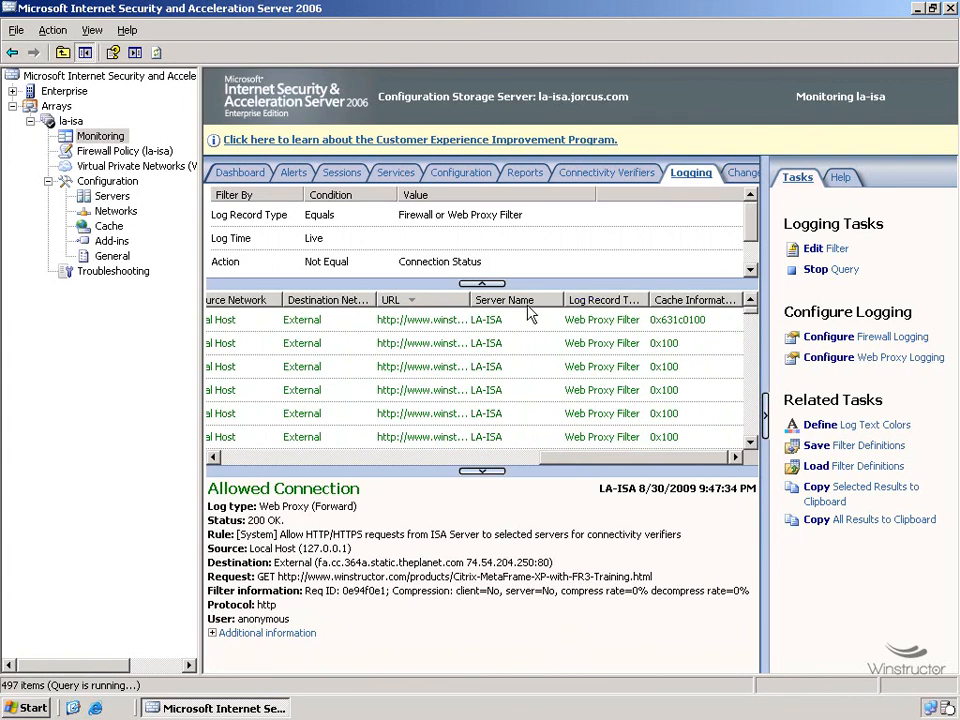
left_click_drag(471, 300, 656, 302)
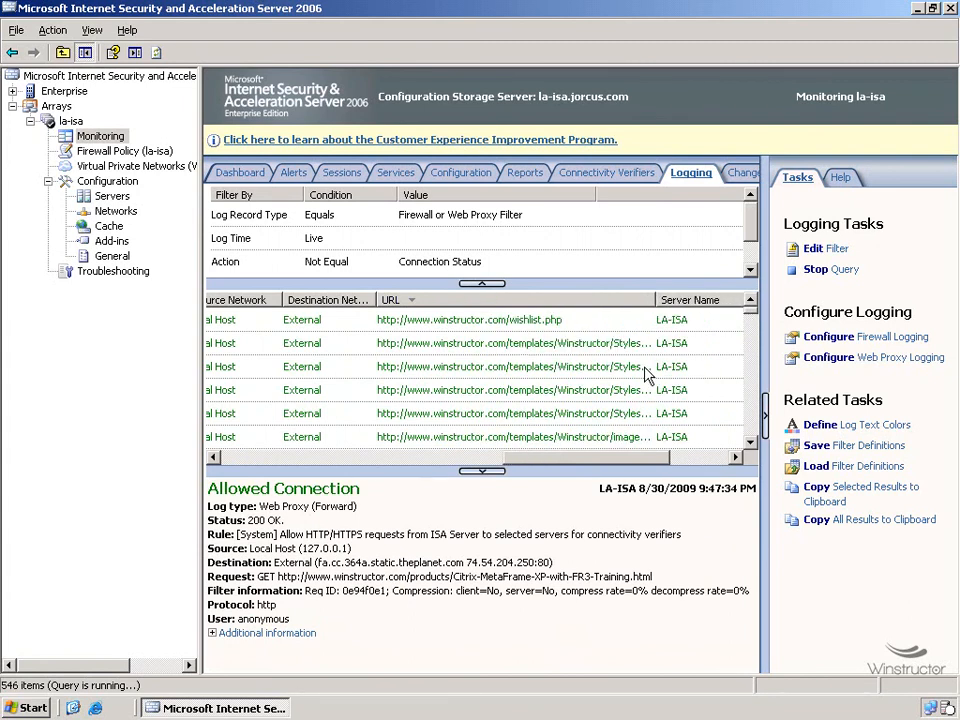